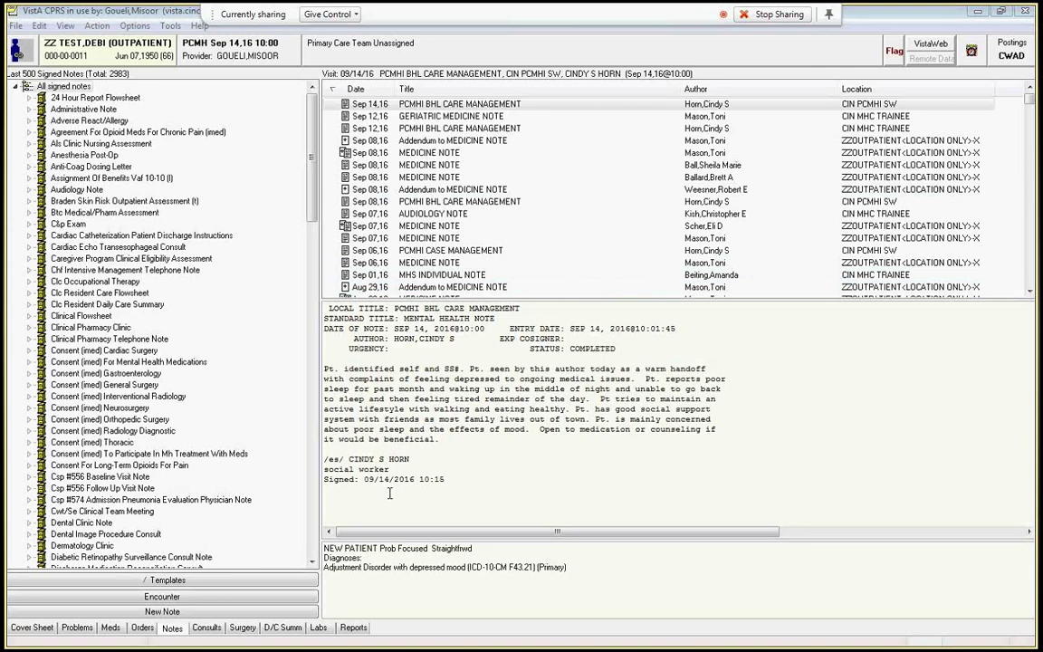
- Open the Notes tab templates drawer and expand My Templates to list the personal templates
{"action": "left_click", "coordinate": [154, 580]}
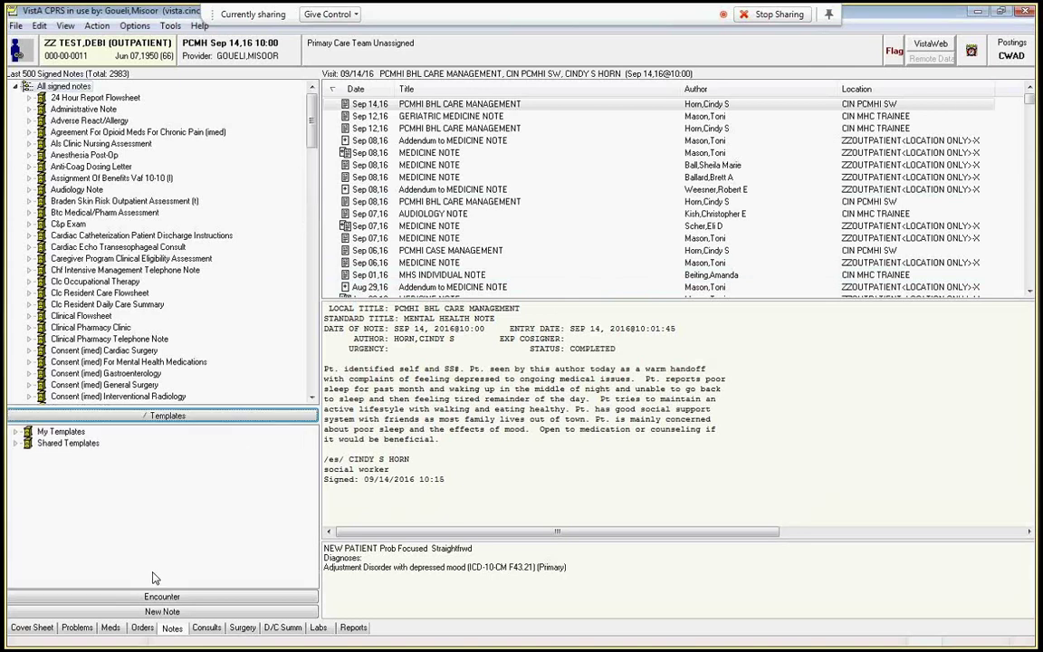
{"action": "left_click", "coordinate": [15, 432]}
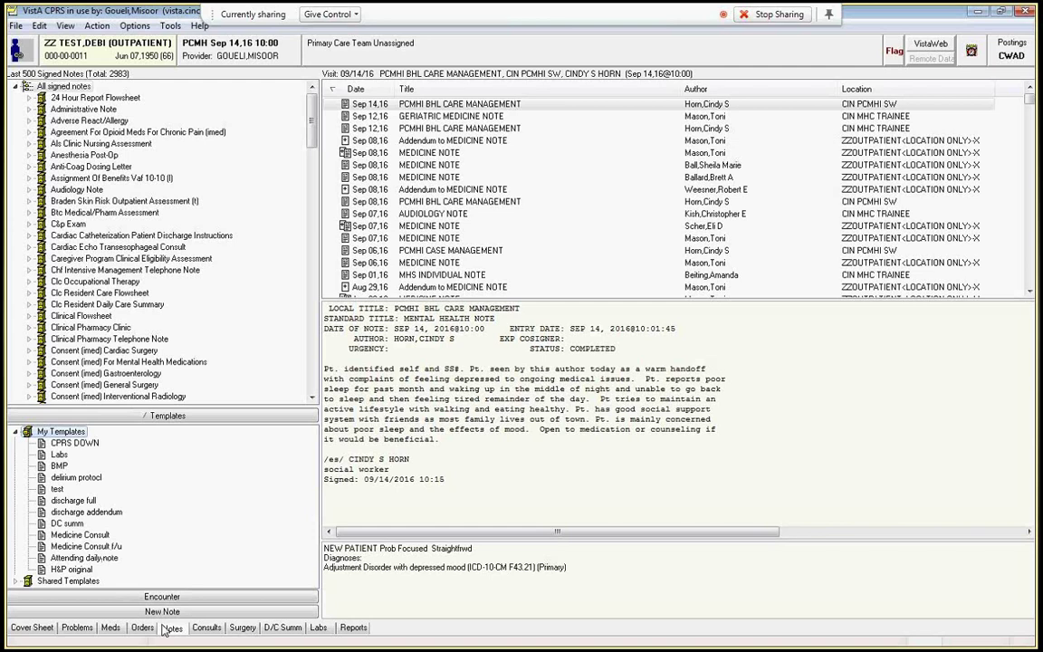
- Start a new ATTENDING NOTE and fill it from the Attending daily note template
{"action": "left_click_drag", "start_coordinate": [104, 559], "coordinate": [360, 344]}
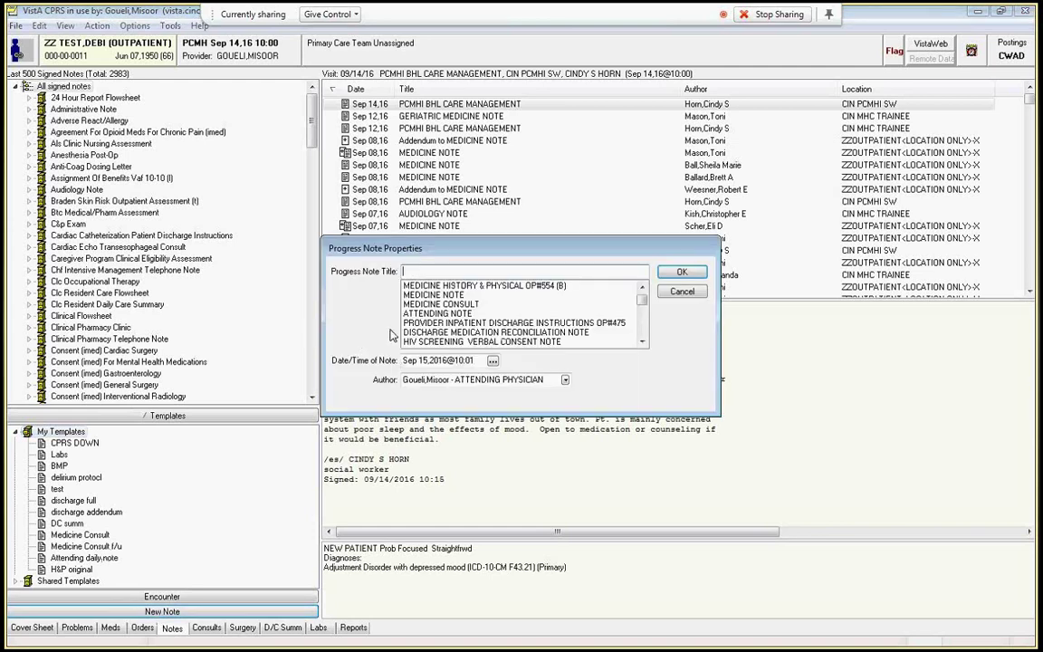
{"action": "double_click", "coordinate": [437, 314]}
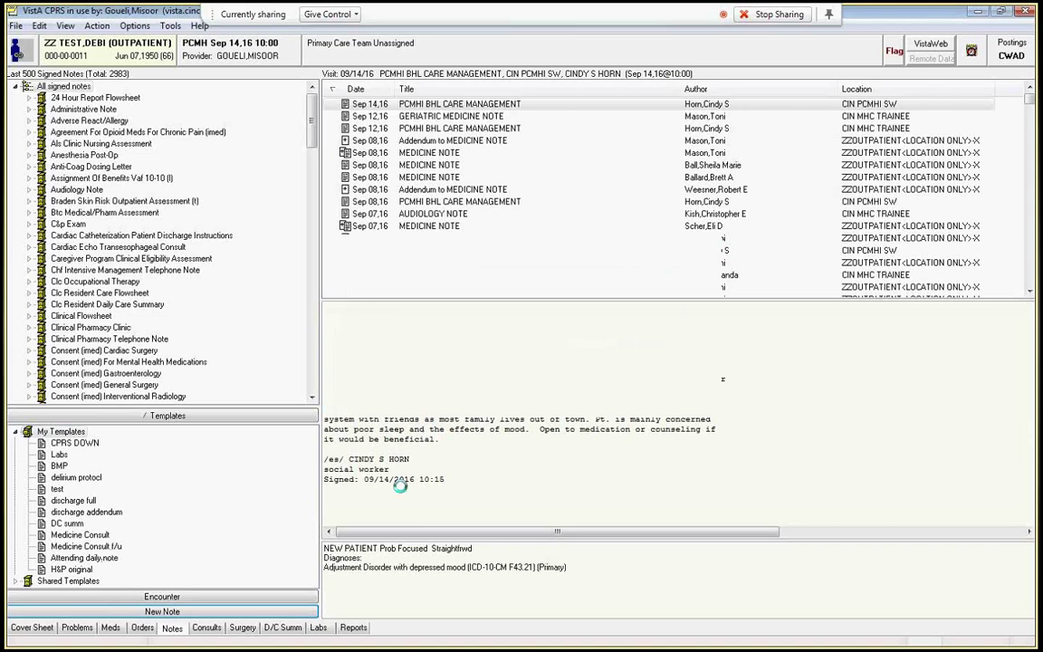
{"action": "left_click_drag", "start_coordinate": [86, 557], "coordinate": [629, 367]}
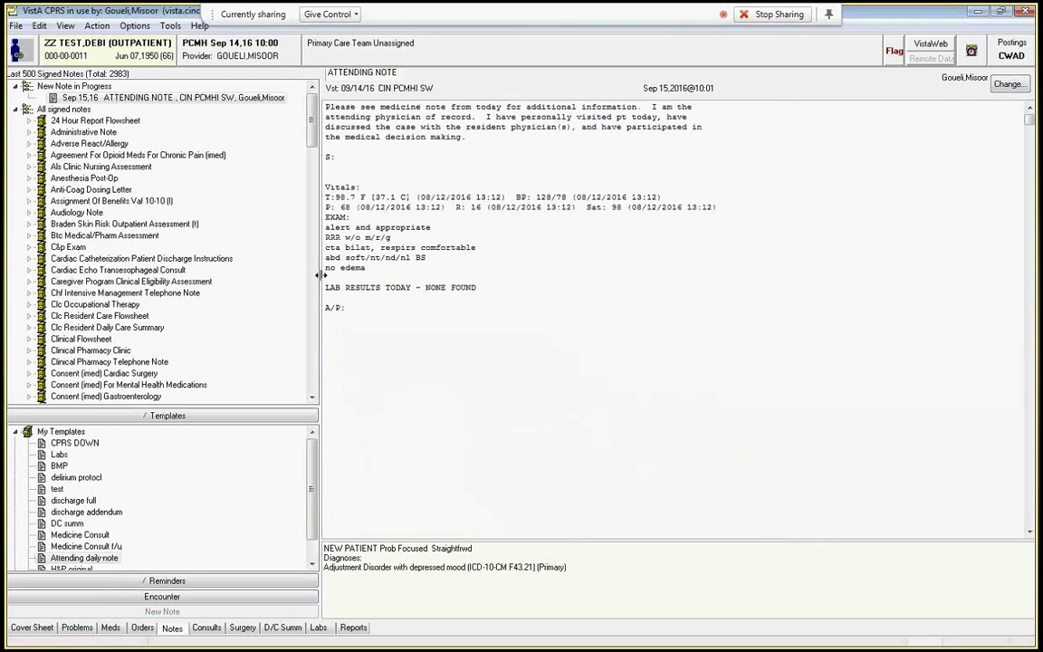
- Create a new personal template via Options > Create New Template, named 'New lab template'
{"action": "left_click", "coordinate": [170, 25]}
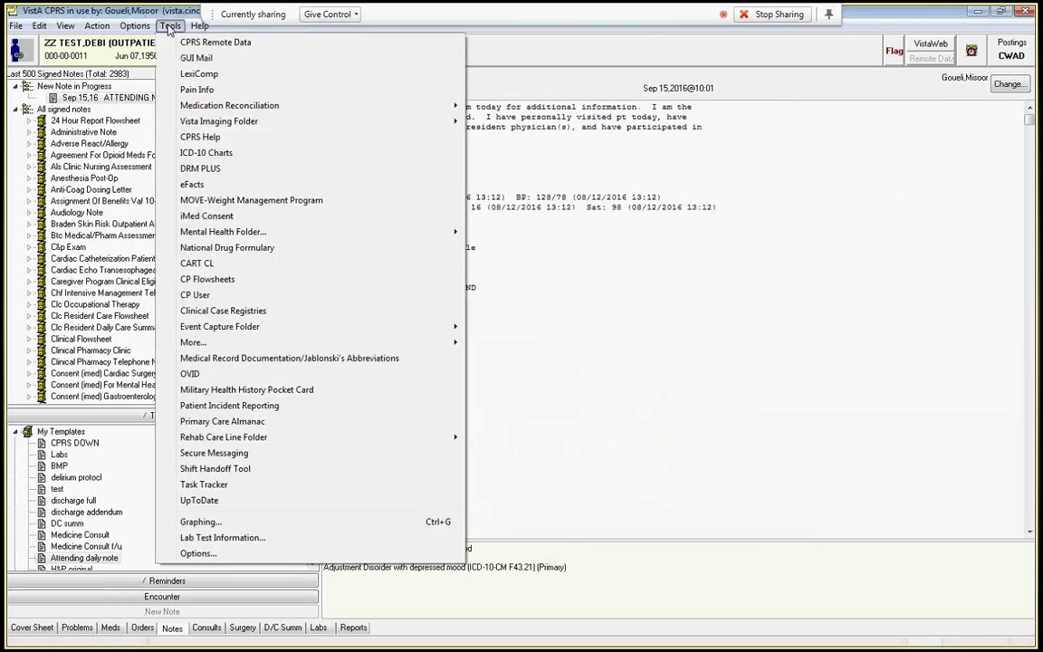
{"action": "mouse_move", "coordinate": [135, 27]}
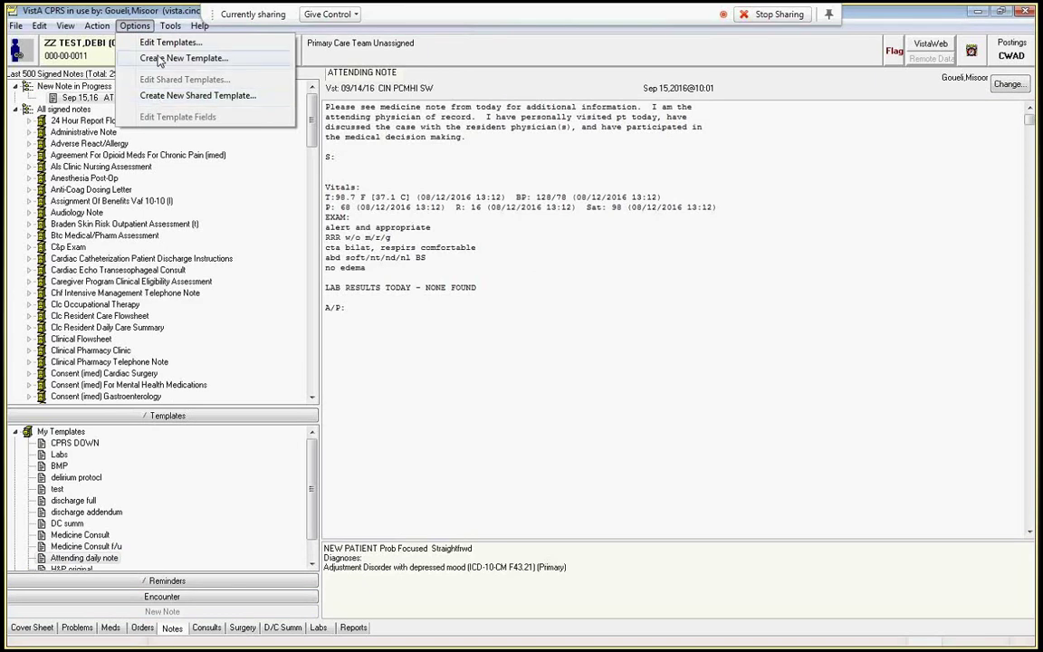
{"action": "left_click", "coordinate": [164, 59]}
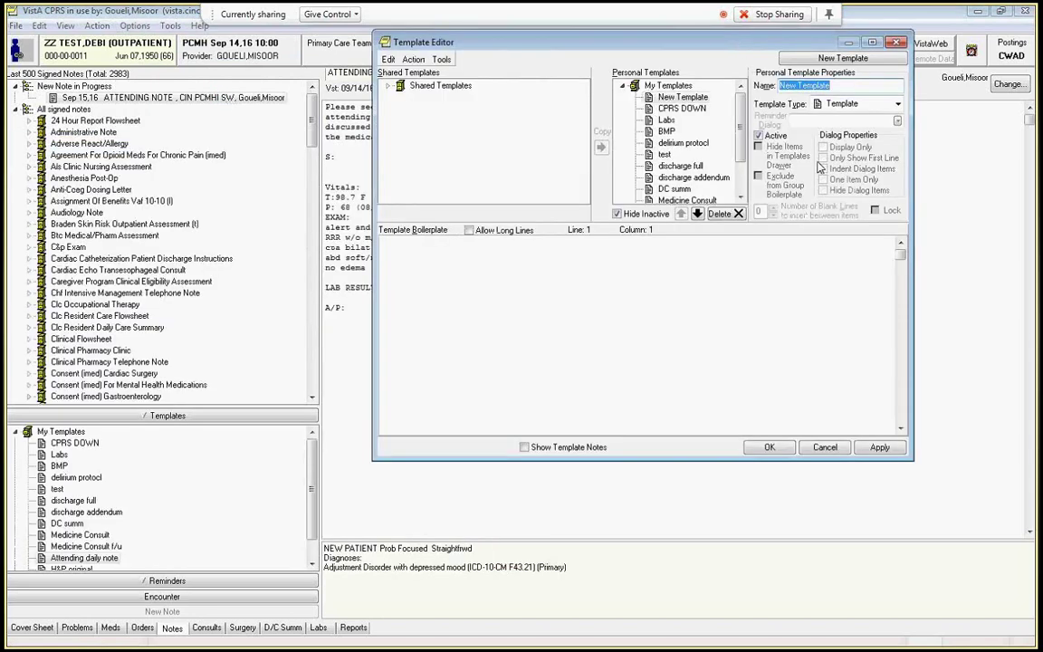
{"action": "type", "text": "LAb"}
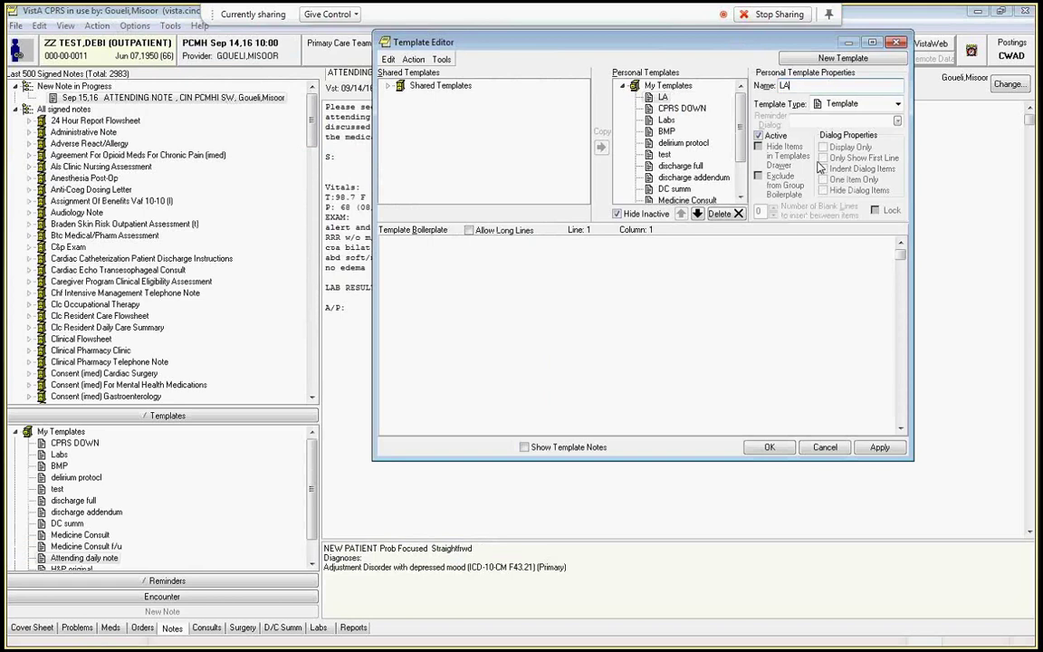
{"action": "key", "text": "BackSpace"}
{"action": "key", "text": "BackSpace"}
{"action": "key", "text": "BackSpace"}
{"action": "type", "text": "New lab temp"}
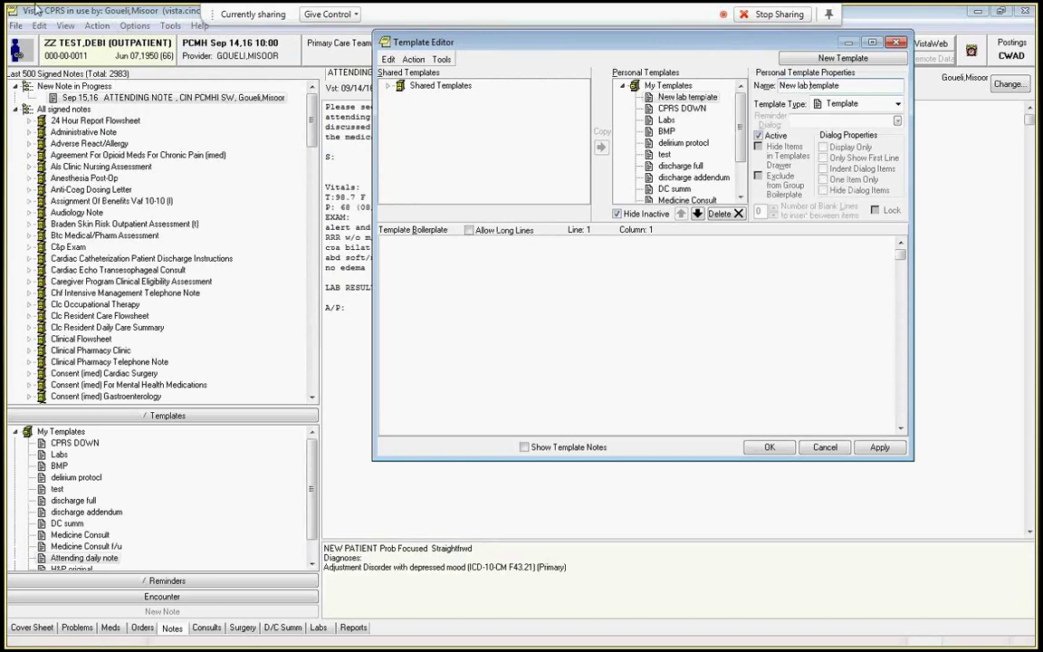
{"action": "type", "text": "late"}
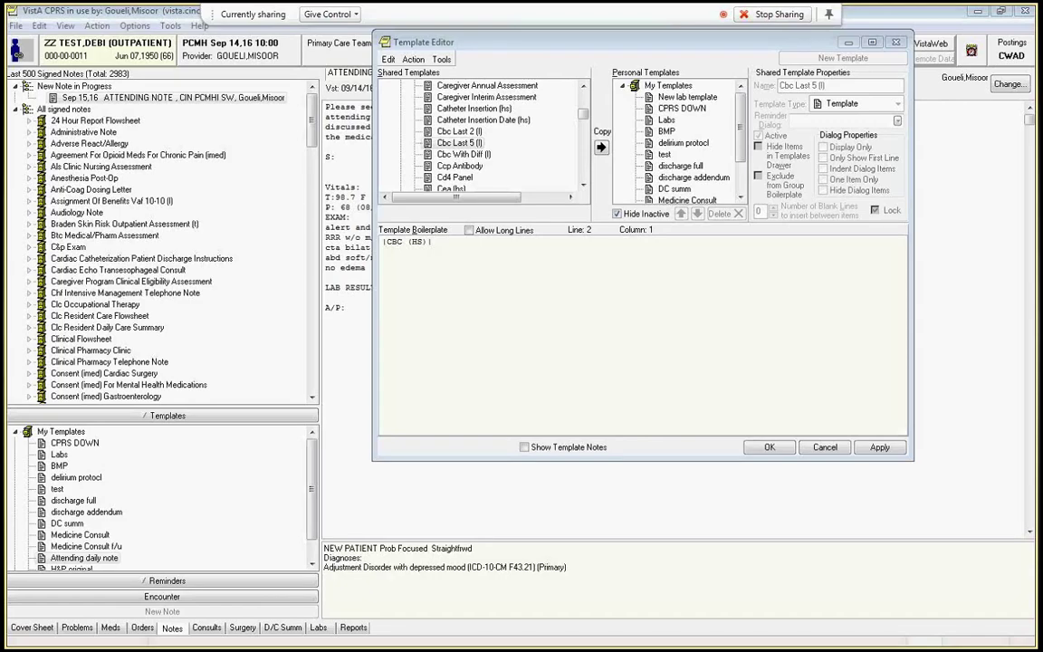
{"action": "left_click_drag", "start_coordinate": [583, 114], "coordinate": [583, 95]}
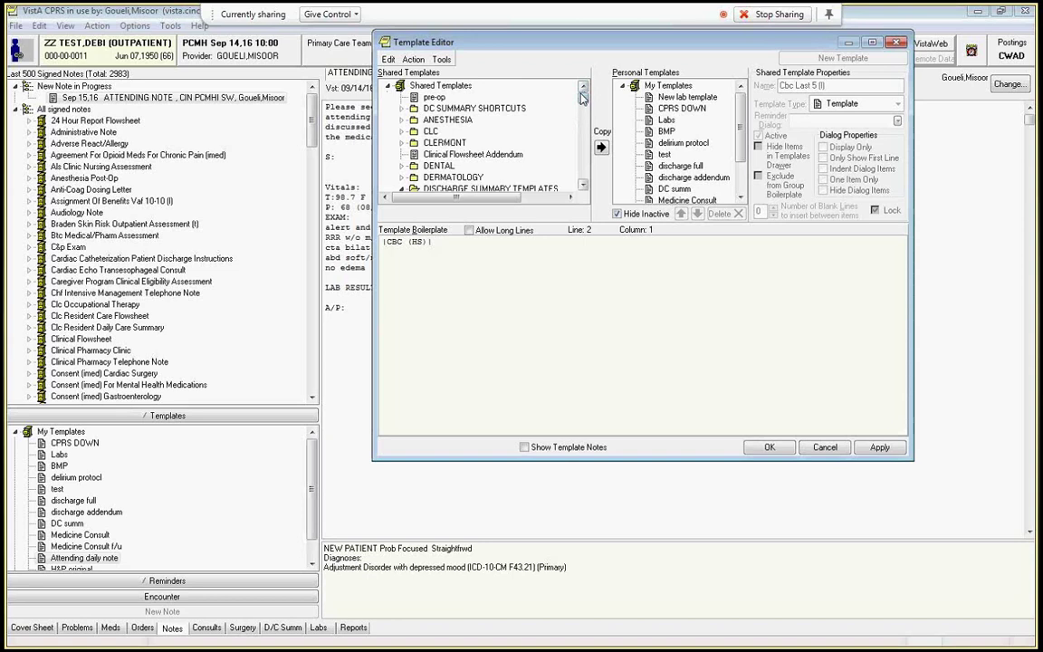
{"action": "left_click_drag", "start_coordinate": [582, 98], "coordinate": [585, 122]}
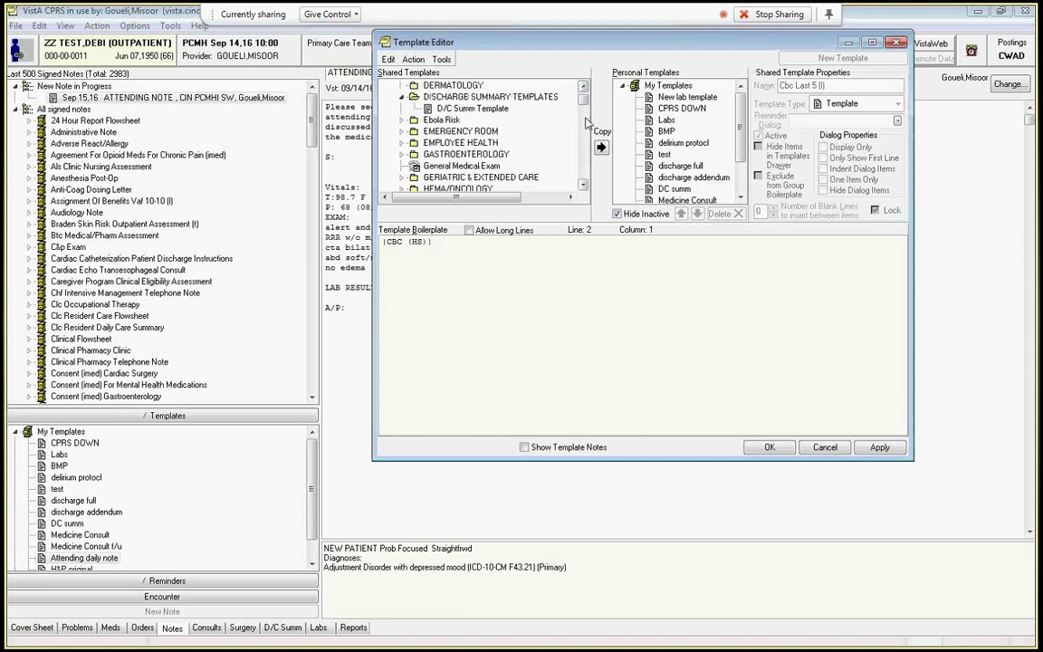
{"action": "scroll", "coordinate": [525, 91], "scroll_direction": "up", "scroll_amount": 3}
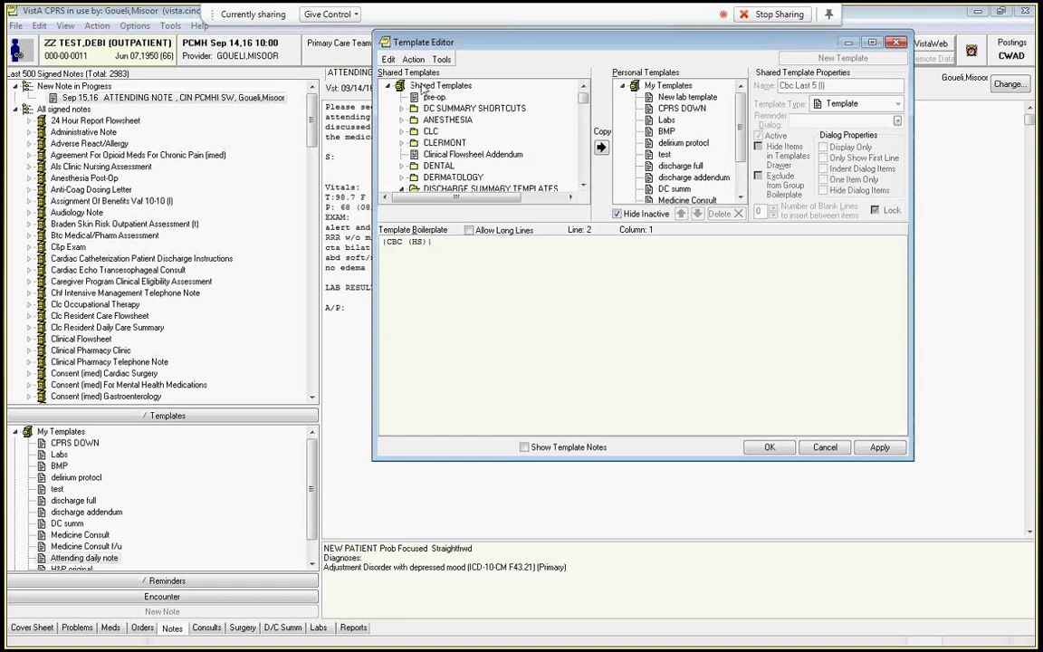
{"action": "left_click", "coordinate": [686, 97]}
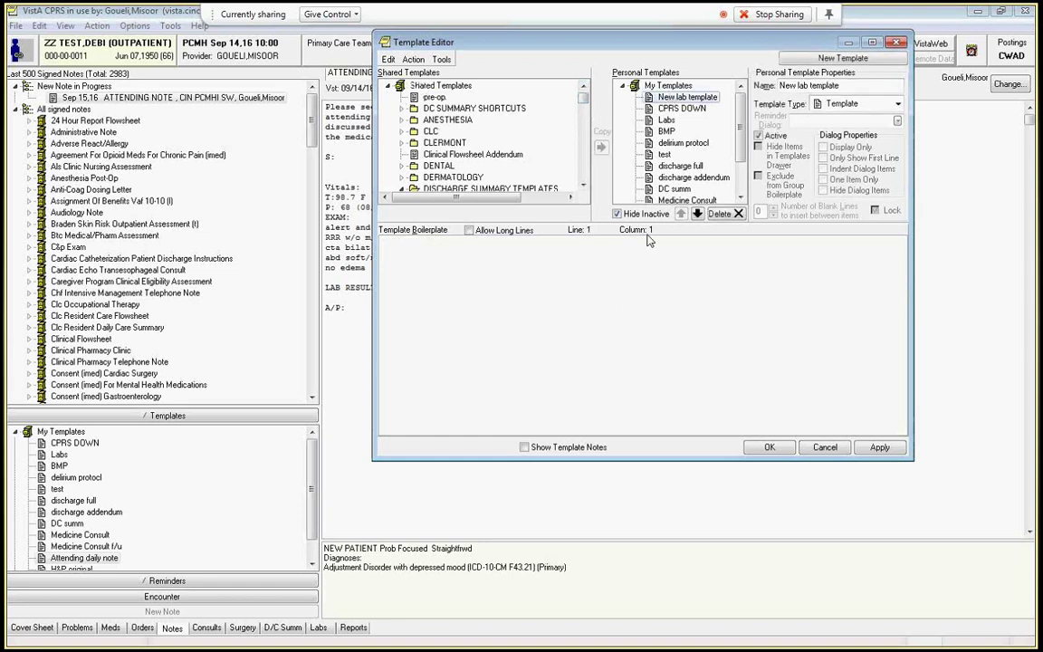
{"action": "type", "text": "I am the attending"}
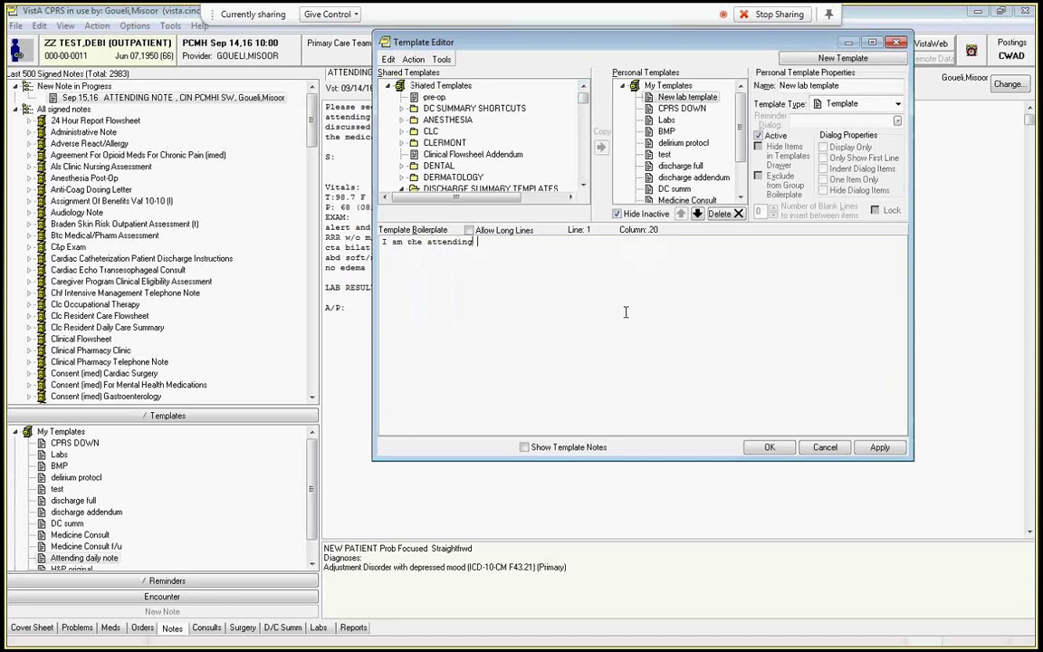
{"action": "key", "text": "BackSpace"}
{"action": "key", "text": "BackSpace"}
{"action": "key", "text": "BackSpace"}
{"action": "key", "text": "BackSpace"}
{"action": "key", "text": "BackSpace"}
{"action": "key", "text": "BackSpace"}
{"action": "key", "text": "BackSpace"}
{"action": "key", "text": "BackSpace"}
{"action": "key", "text": "BackSpace"}
{"action": "type", "text": "intern of note who is swe"}
{"action": "key", "text": "BackSpace"}
{"action": "key", "text": "BackSpace"}
{"action": "key", "text": "BackSpace"}
{"action": "type", "text": "awesome and should be calle"}
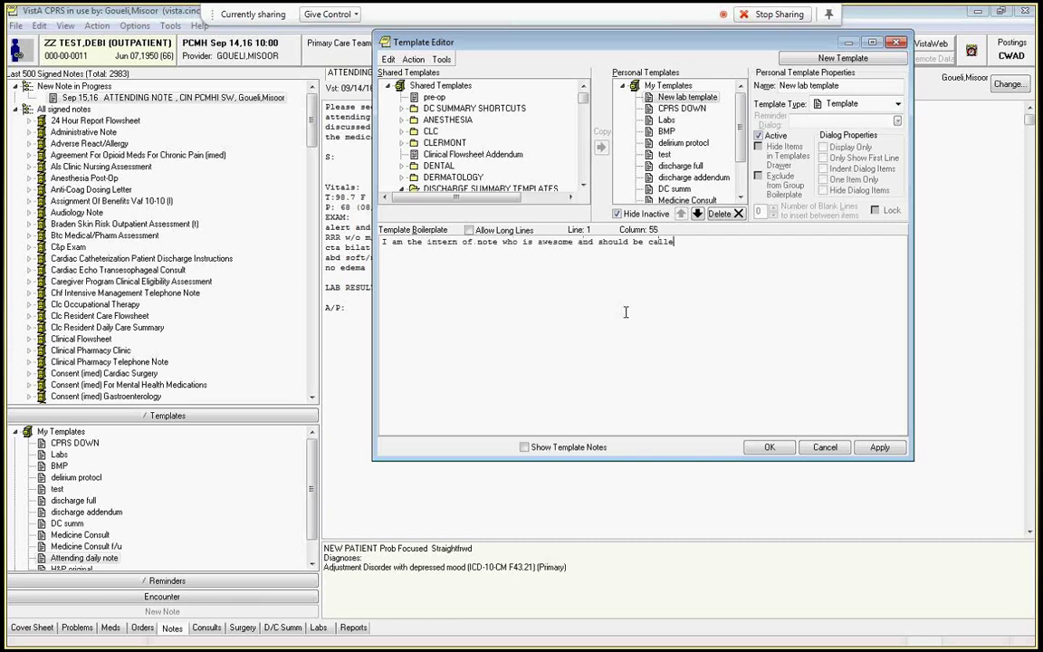
{"action": "type", "text": "d for all rectal dit"}
{"action": "key", "text": "BackSpace"}
{"action": "type", "text": "gital impactoin"}
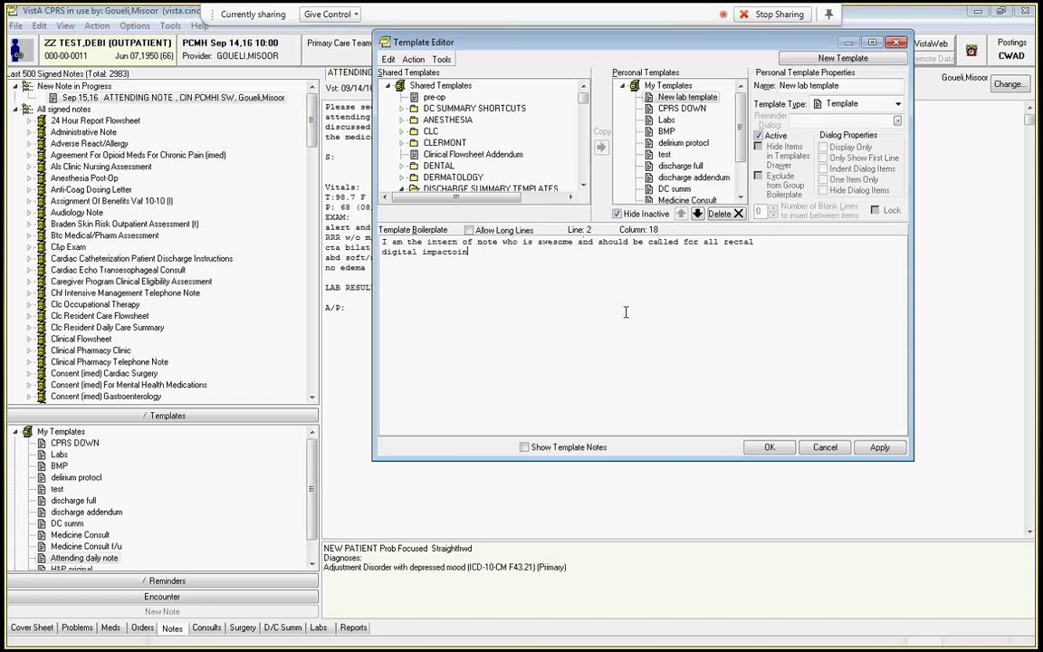
{"action": "key", "text": "BackSpace"}
{"action": "key", "text": "BackSpace"}
{"action": "key", "text": "BackSpace"}
{"action": "type", "text": "ion"}
{"action": "key", "text": "ctrl+a"}
{"action": "key", "text": "Delete"}
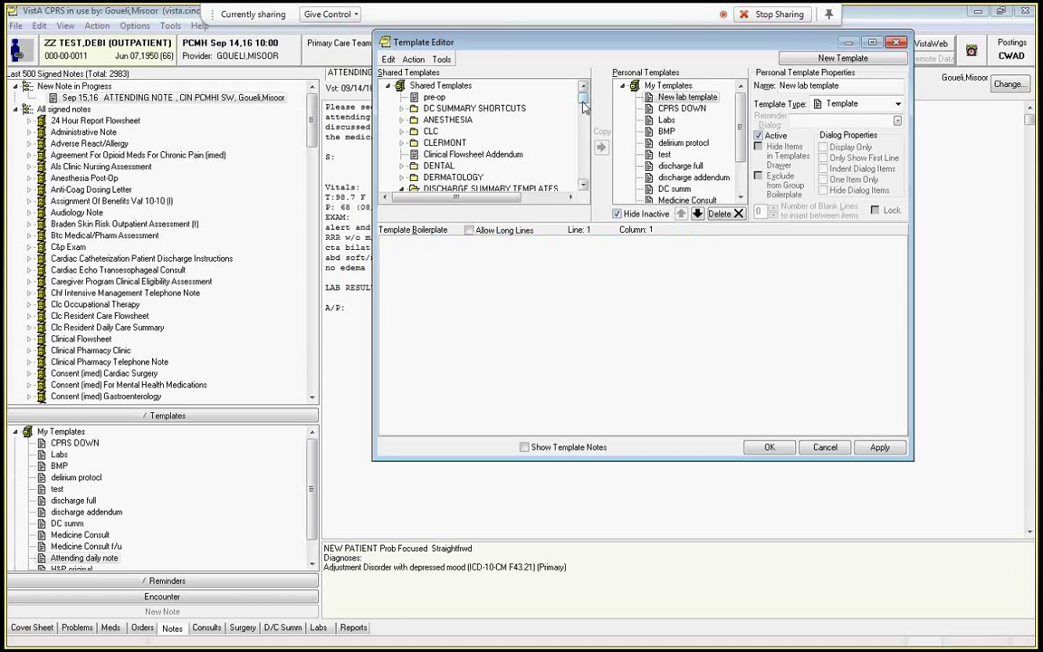
- Copy the ACTIVE INPATIENT MEDS object from the Active Inpatient Meds patient data object
{"action": "scroll", "coordinate": [389, 135], "scroll_direction": "down", "scroll_amount": 10}
{"action": "scroll", "coordinate": [389, 127], "scroll_direction": "up", "scroll_amount": 10}
{"action": "scroll", "coordinate": [584, 138], "scroll_direction": "down", "scroll_amount": 3}
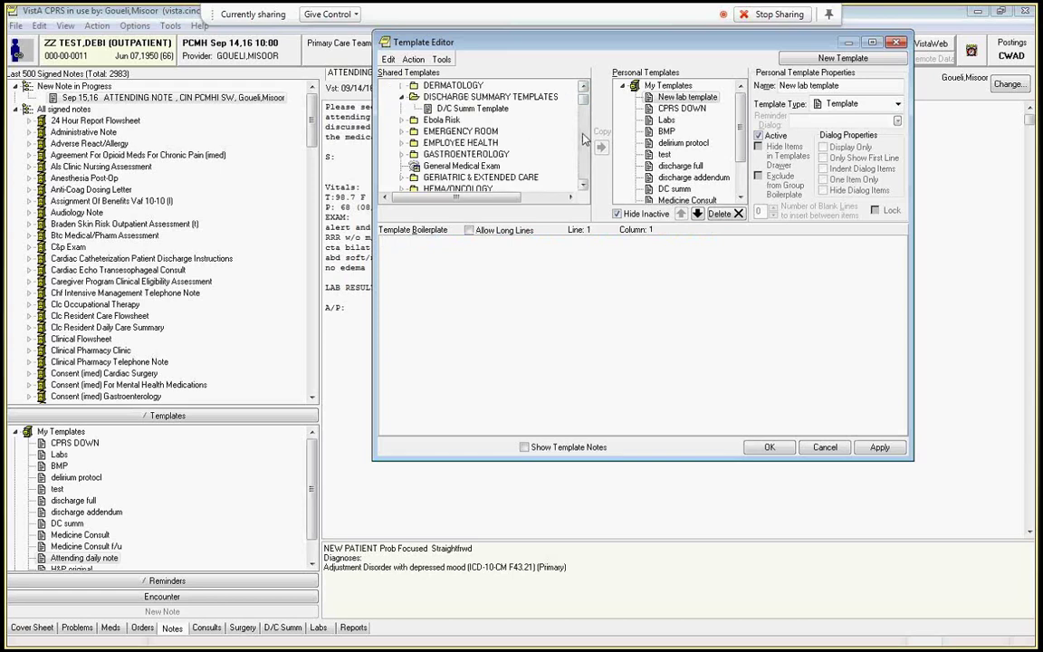
{"action": "scroll", "coordinate": [570, 145], "scroll_direction": "down", "scroll_amount": 10}
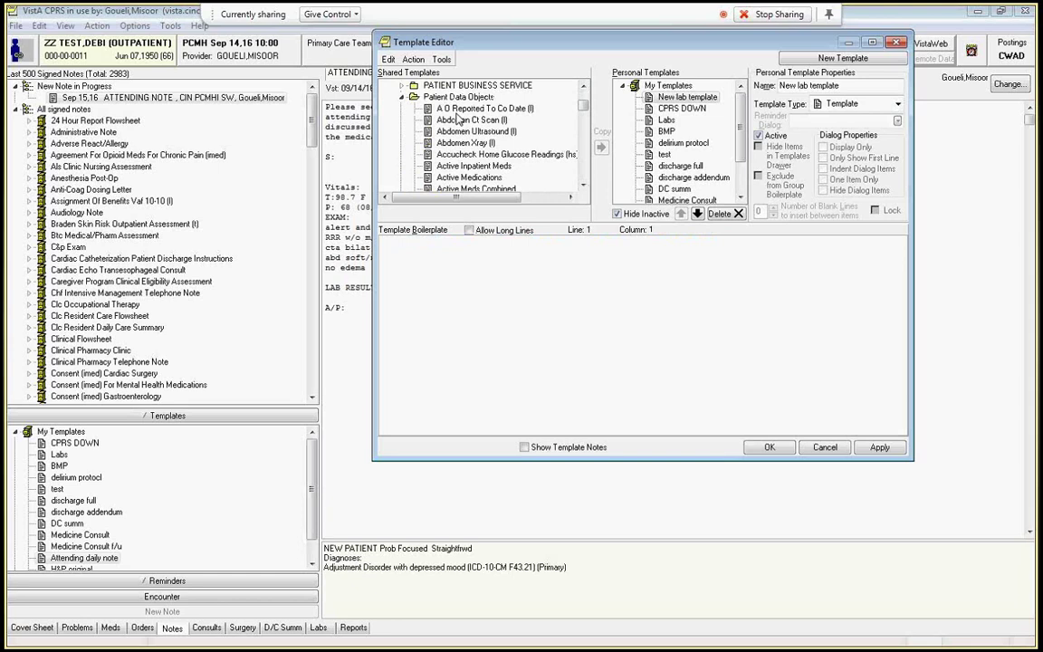
{"action": "left_click", "coordinate": [474, 166]}
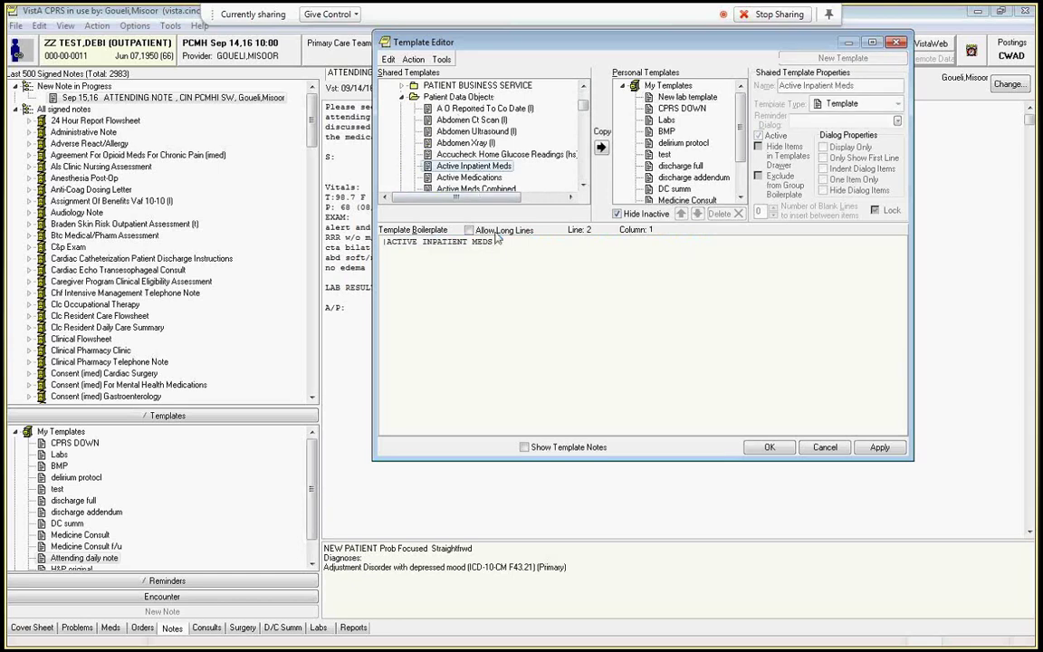
{"action": "left_click", "coordinate": [384, 240]}
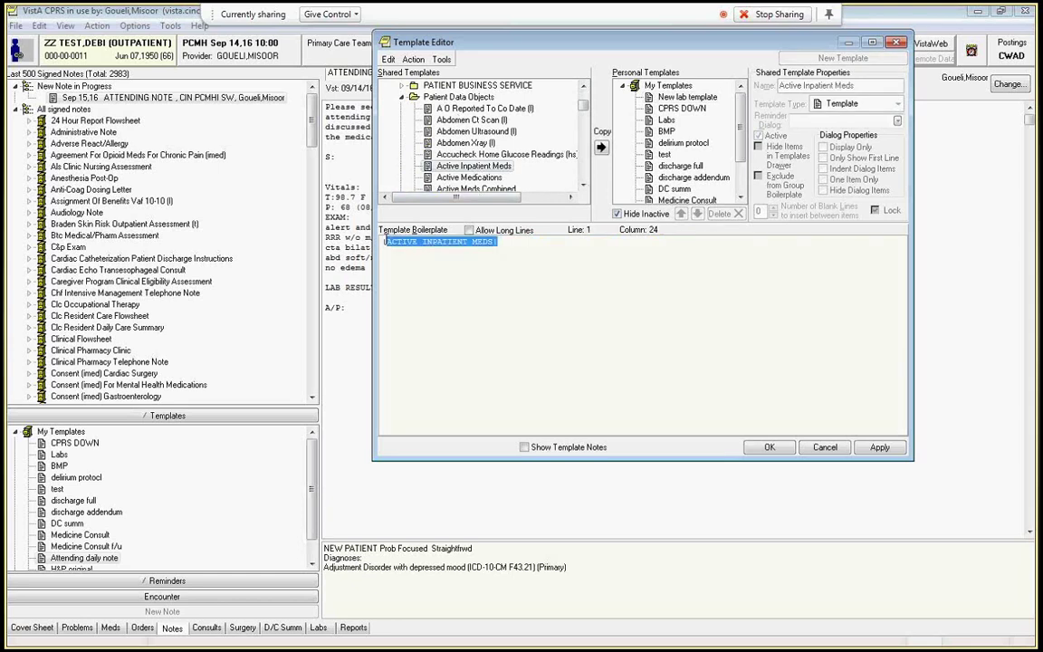
{"action": "right_click", "coordinate": [384, 241]}
{"action": "left_click", "coordinate": [398, 289]}
- Paste the ACTIVE INPATIENT MEDS object into the New lab template boilerplate, followed by a new line
{"action": "left_click", "coordinate": [686, 99]}
{"action": "right_click", "coordinate": [539, 270]}
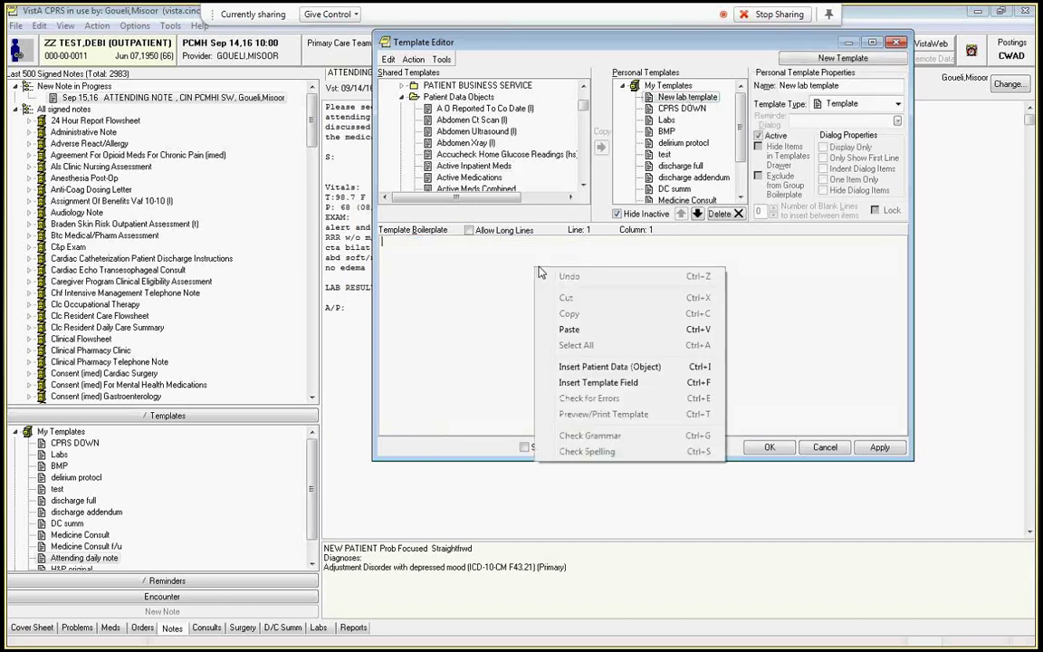
{"action": "left_click", "coordinate": [568, 329]}
{"action": "key", "text": "Return"}
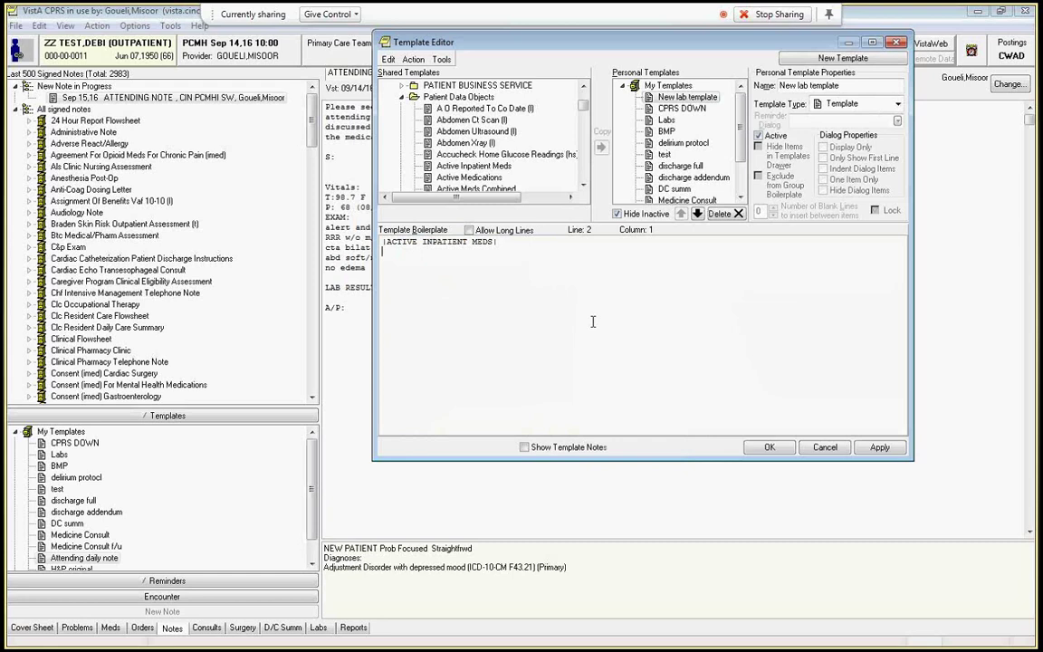
- Copy the CBC (HS) object from Cbc Last 5 and paste it below the inpatient meds
{"action": "key", "text": "Return"}
{"action": "scroll", "coordinate": [534, 118], "scroll_direction": "down", "scroll_amount": 8}
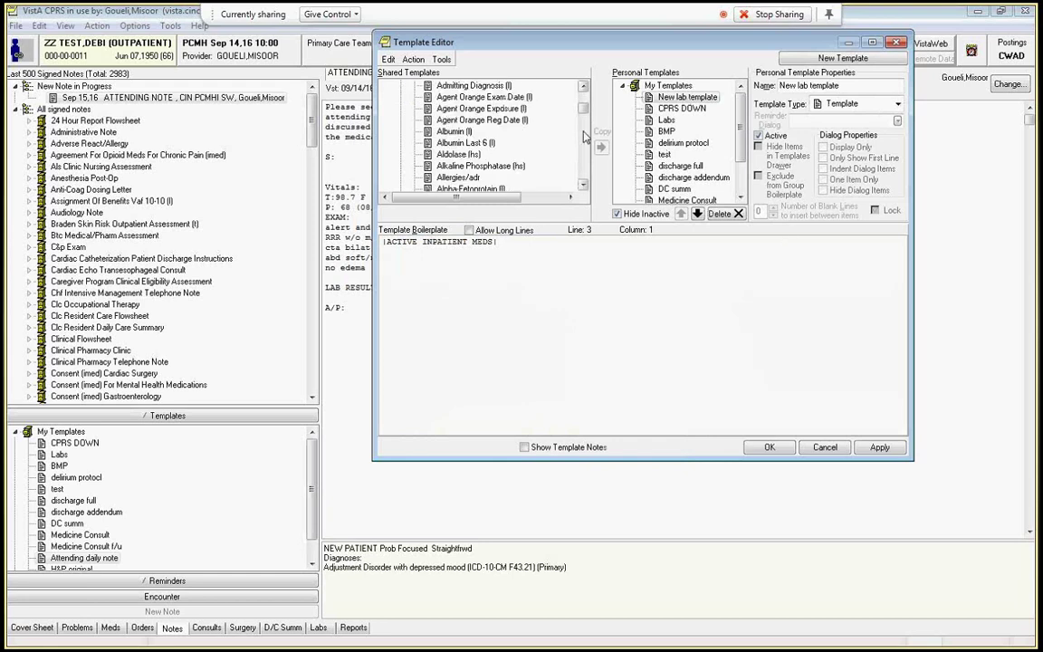
{"action": "scroll", "coordinate": [583, 139], "scroll_direction": "down", "scroll_amount": 3}
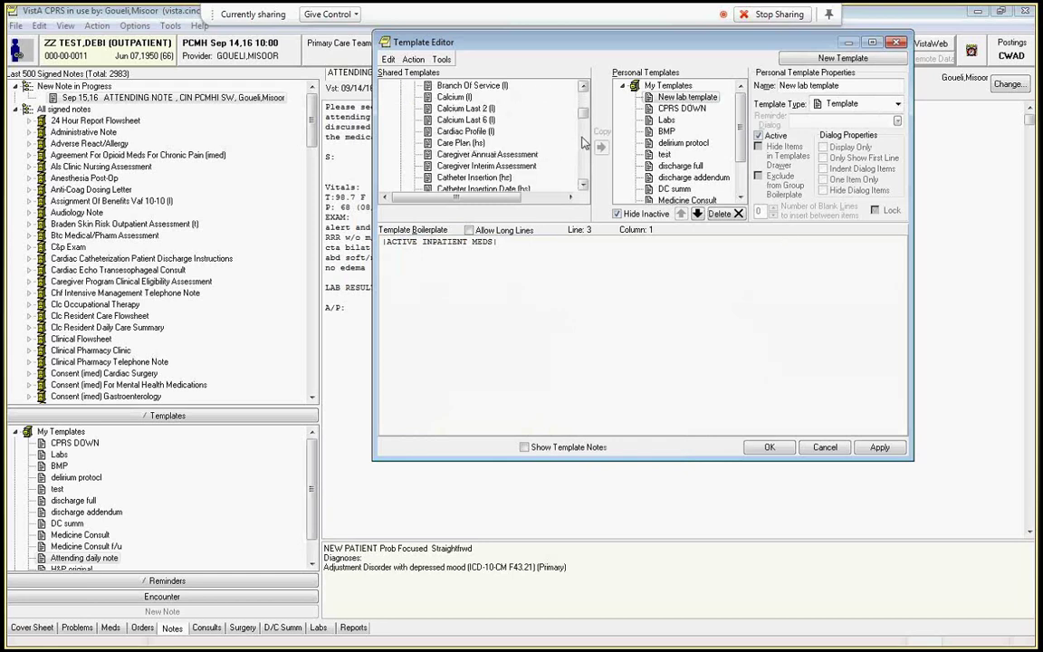
{"action": "scroll", "coordinate": [584, 143], "scroll_direction": "down", "scroll_amount": 7}
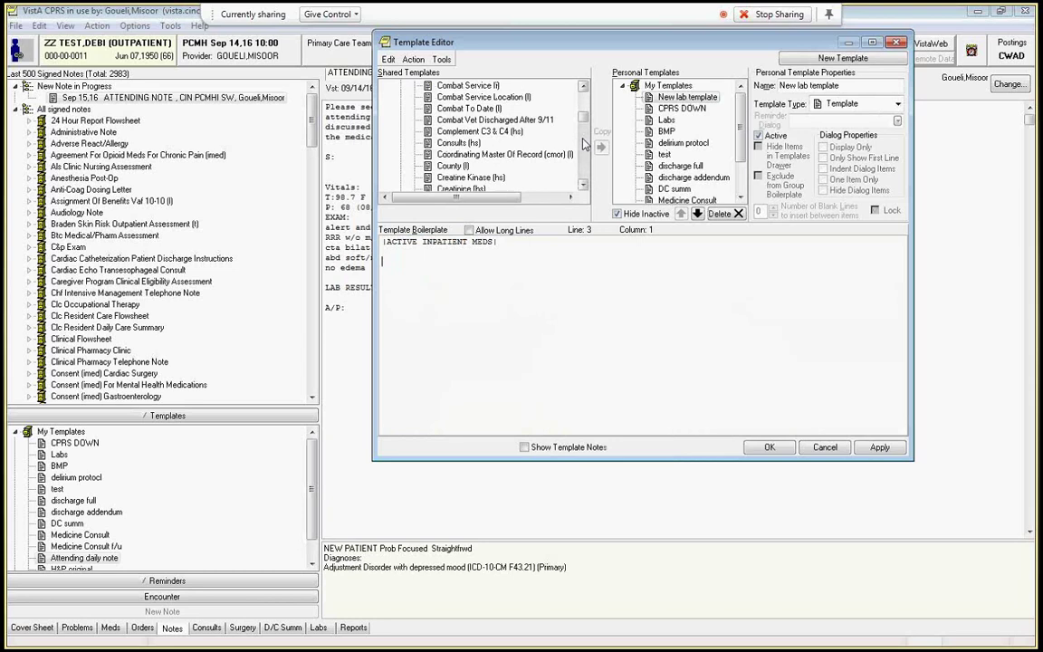
{"action": "scroll", "coordinate": [583, 109], "scroll_direction": "up", "scroll_amount": 3}
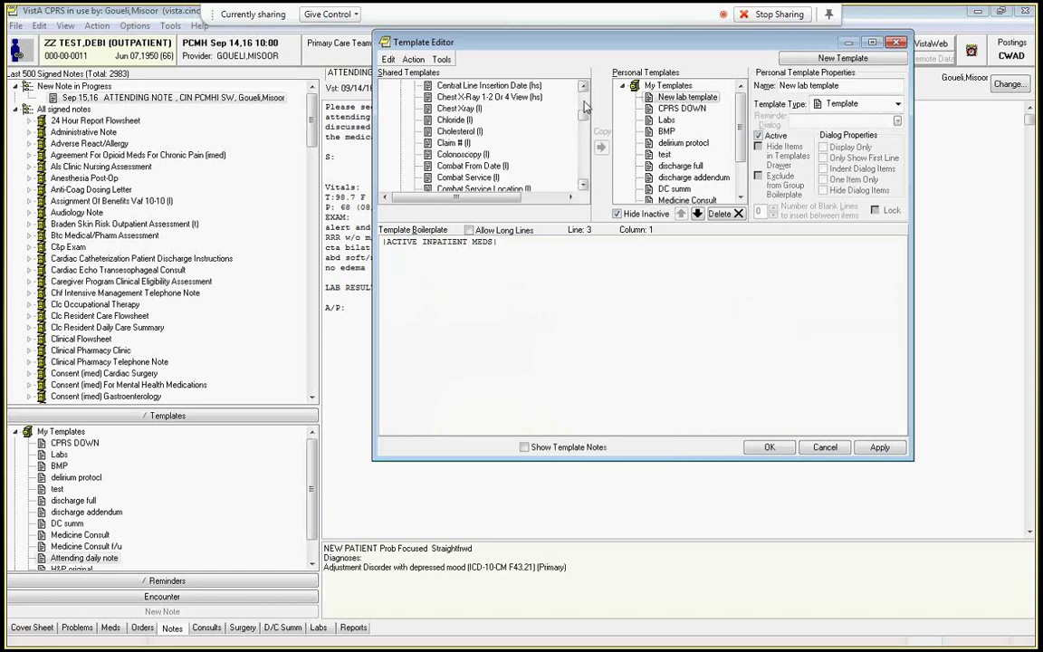
{"action": "scroll", "coordinate": [584, 108], "scroll_direction": "up", "scroll_amount": 2}
{"action": "left_click", "coordinate": [459, 120]}
{"action": "left_click_drag", "start_coordinate": [435, 242], "coordinate": [396, 246]}
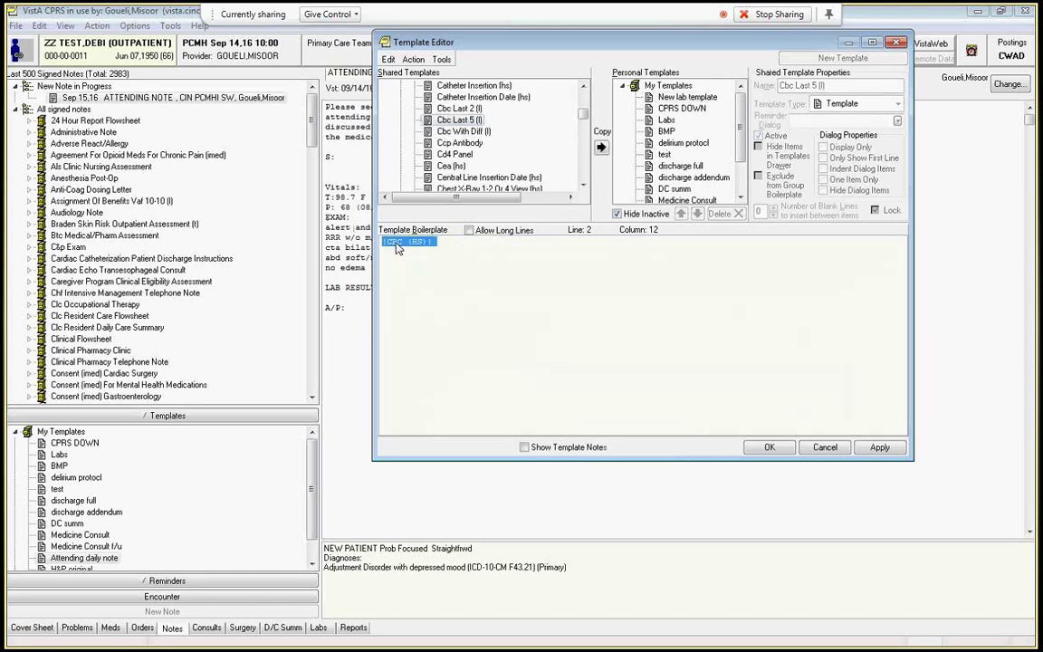
{"action": "right_click", "coordinate": [396, 249]}
{"action": "left_click", "coordinate": [435, 288]}
{"action": "left_click", "coordinate": [688, 97]}
{"action": "left_click", "coordinate": [464, 289]}
{"action": "right_click", "coordinate": [464, 289]}
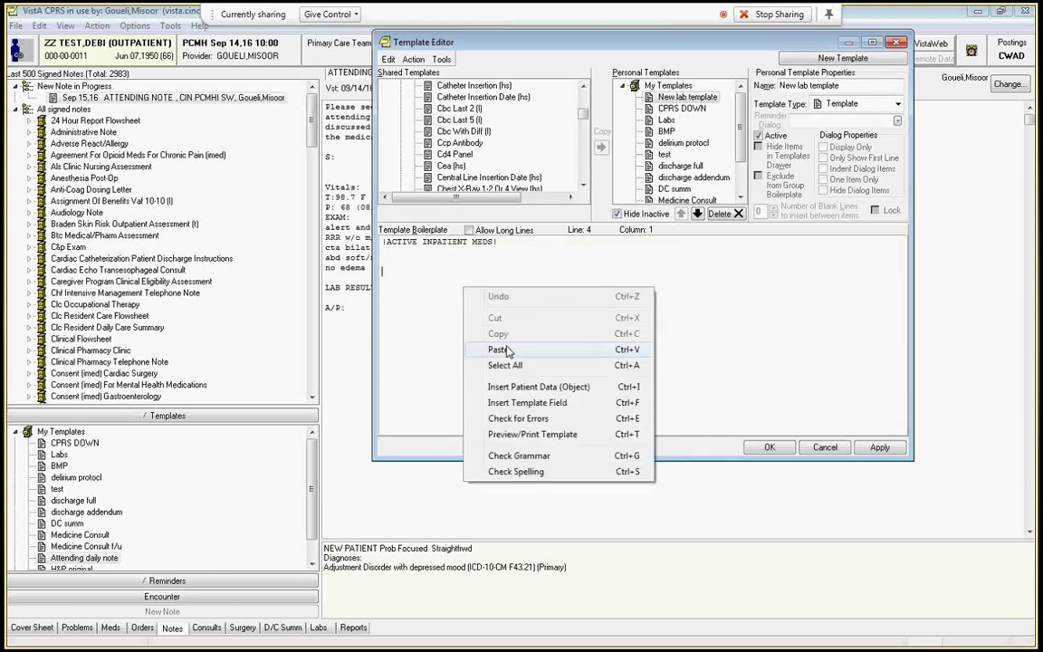
{"action": "left_click", "coordinate": [501, 351]}
- Copy the RENAL PANEL X2 (PLASMA) object and paste it below CBC (HS)
{"action": "scroll", "coordinate": [586, 147], "scroll_direction": "down", "scroll_amount": 3}
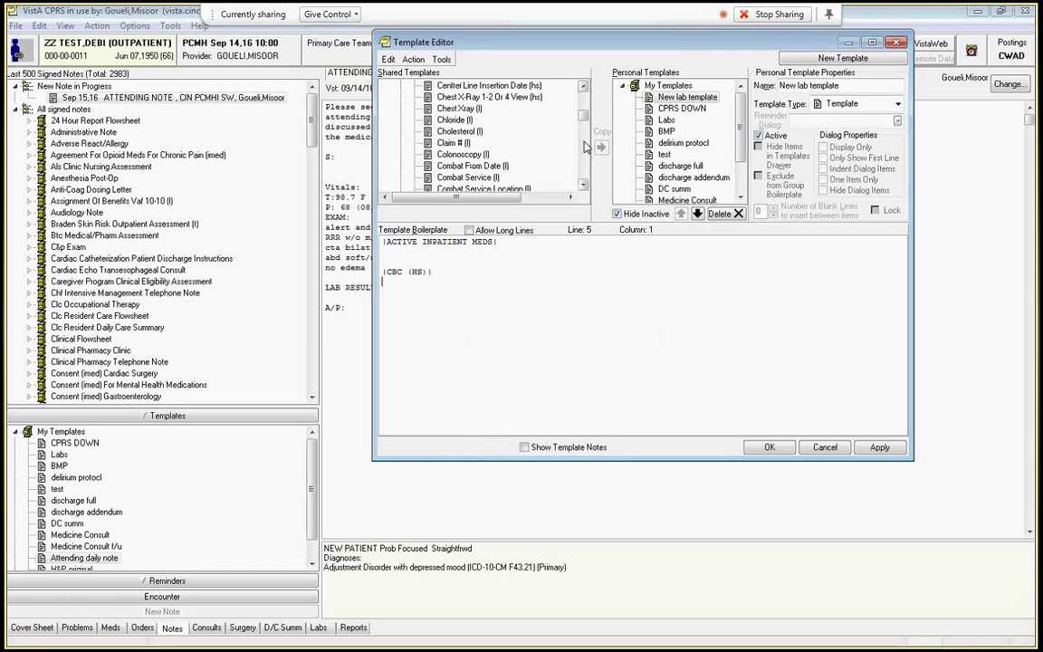
{"action": "scroll", "coordinate": [585, 148], "scroll_direction": "down", "scroll_amount": 3}
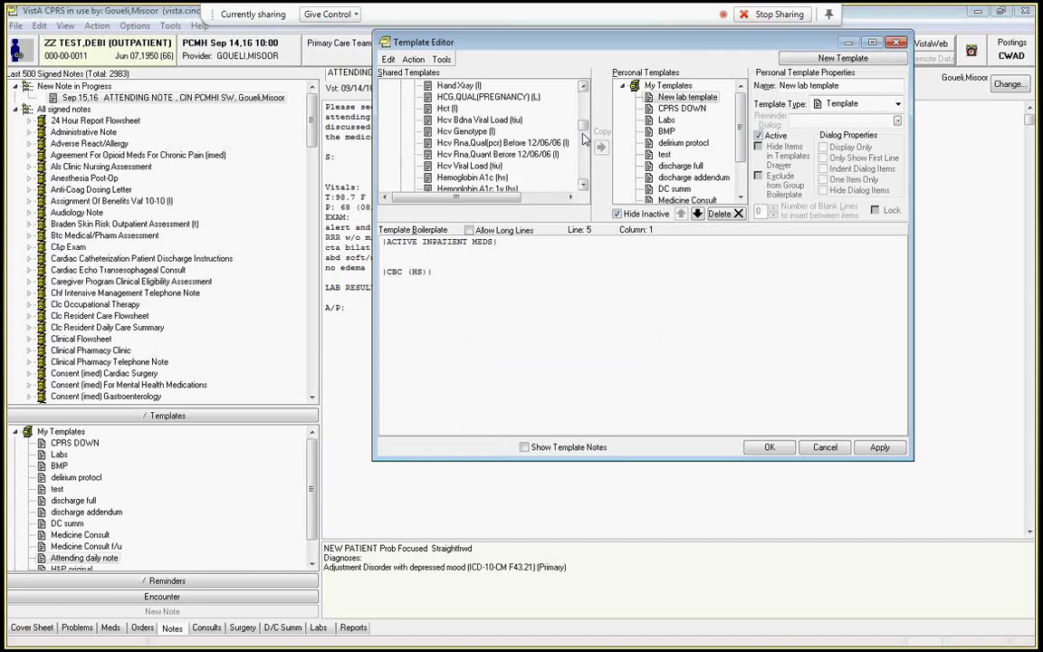
{"action": "scroll", "coordinate": [584, 115], "scroll_direction": "up", "scroll_amount": 5}
{"action": "scroll", "coordinate": [584, 115], "scroll_direction": "down", "scroll_amount": 3}
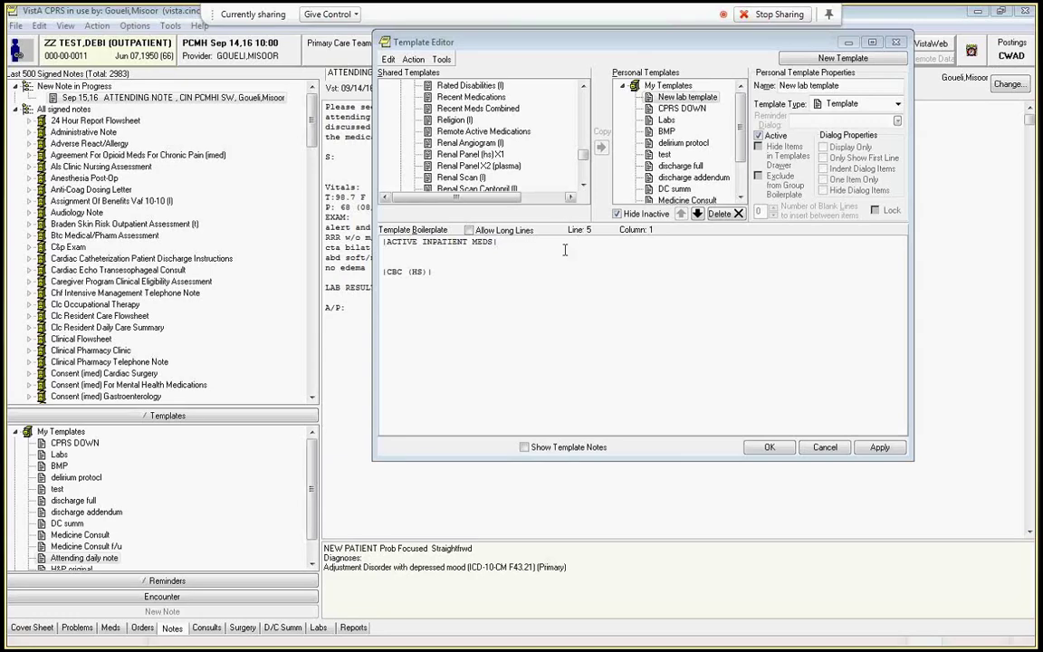
{"action": "left_click", "coordinate": [507, 169]}
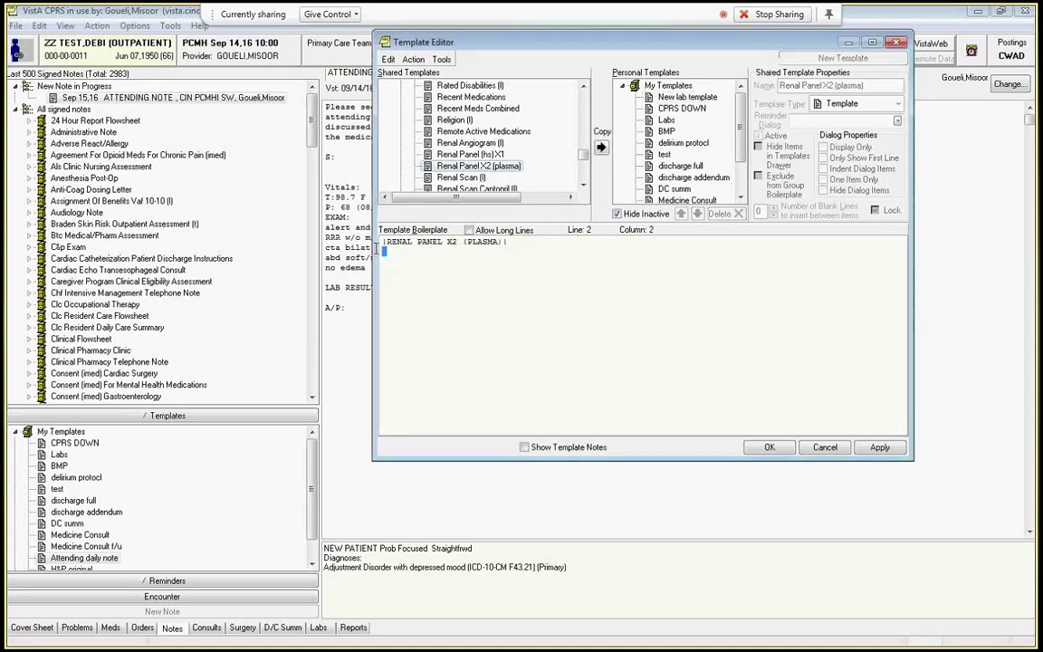
{"action": "left_click_drag", "start_coordinate": [384, 241], "coordinate": [405, 251]}
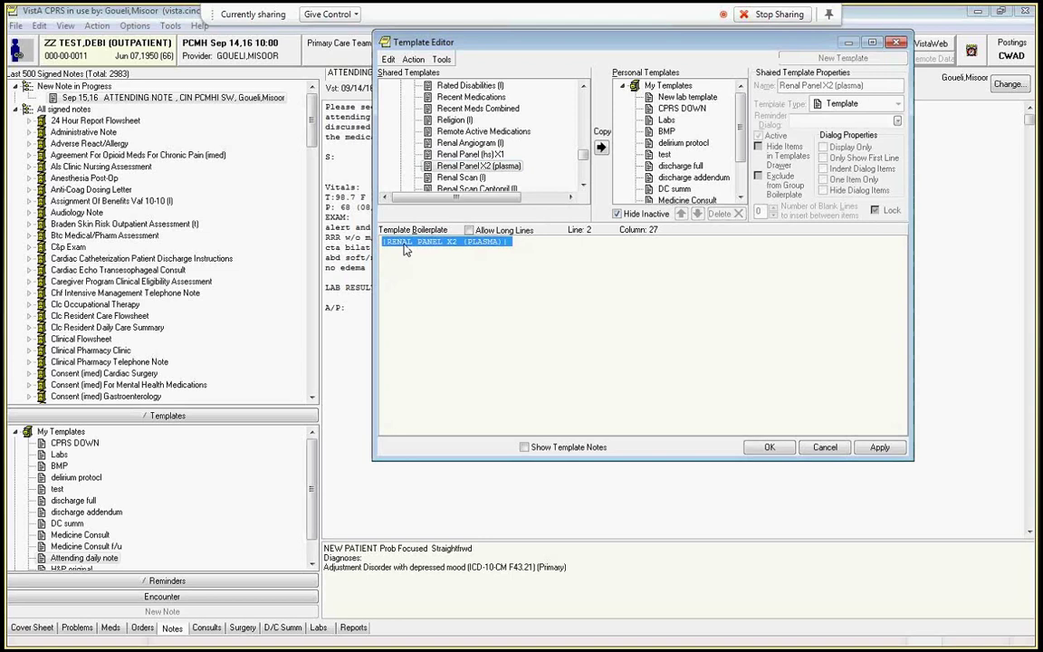
{"action": "left_click", "coordinate": [688, 97]}
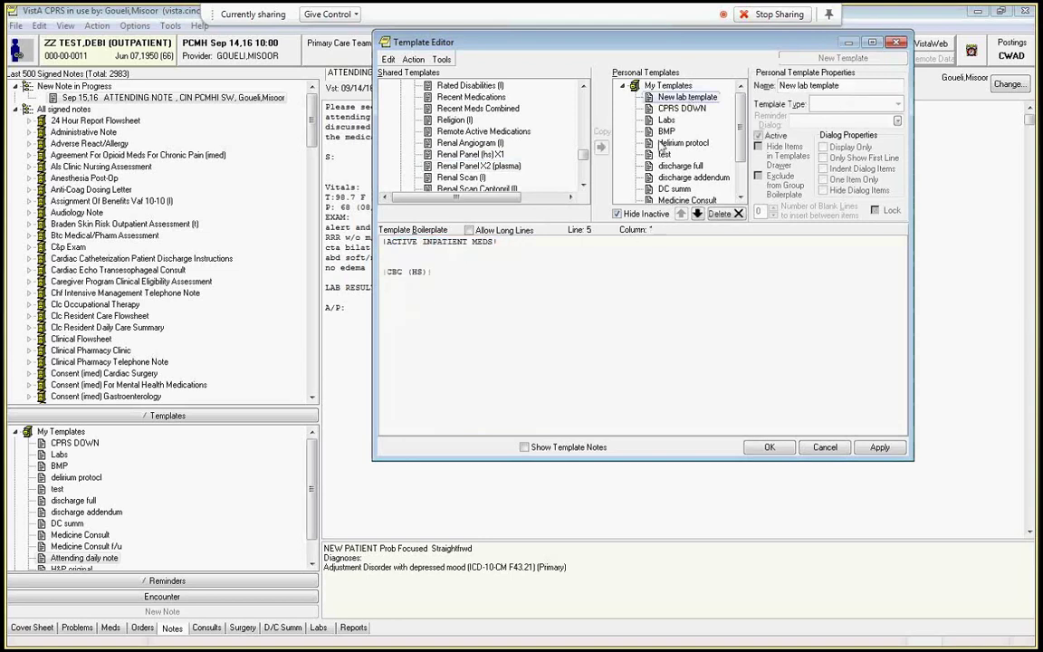
{"action": "right_click", "coordinate": [489, 312]}
{"action": "left_click", "coordinate": [530, 366]}
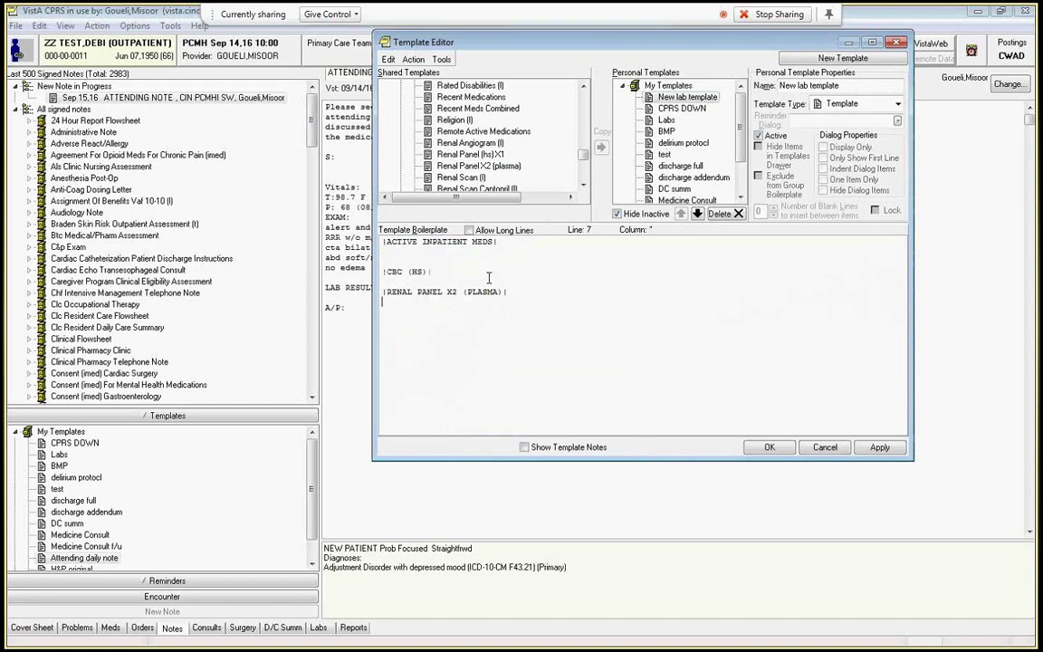
- Save New lab template and close the Template Editor
{"action": "left_click", "coordinate": [769, 446]}
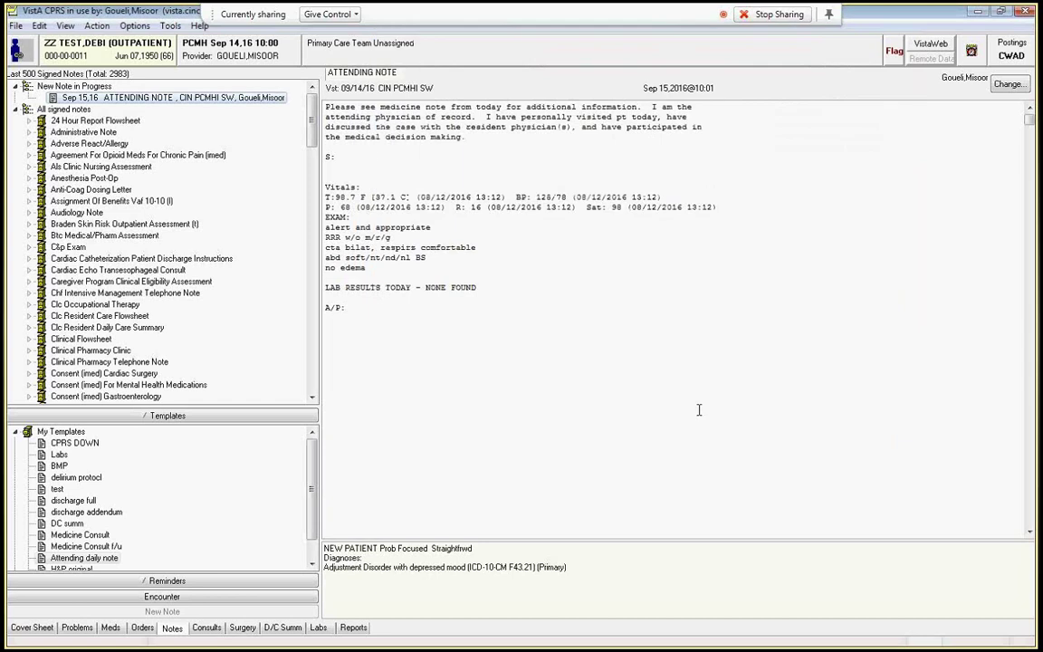
{"action": "left_click_drag", "start_coordinate": [310, 489], "coordinate": [310, 510]}
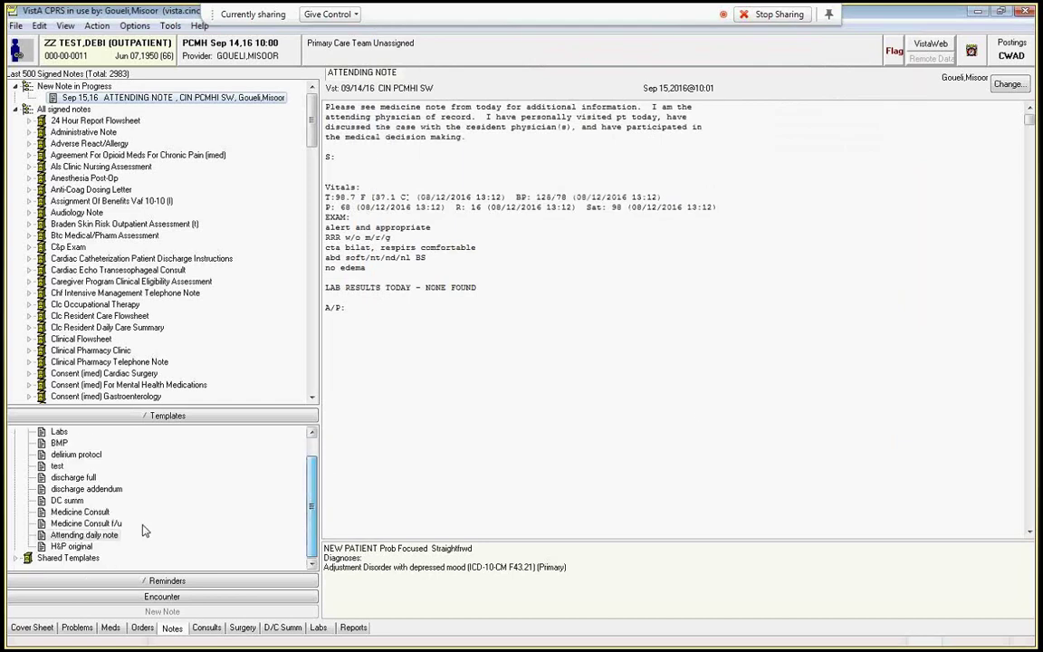
{"action": "scroll", "coordinate": [154, 455], "scroll_direction": "up", "scroll_amount": 1}
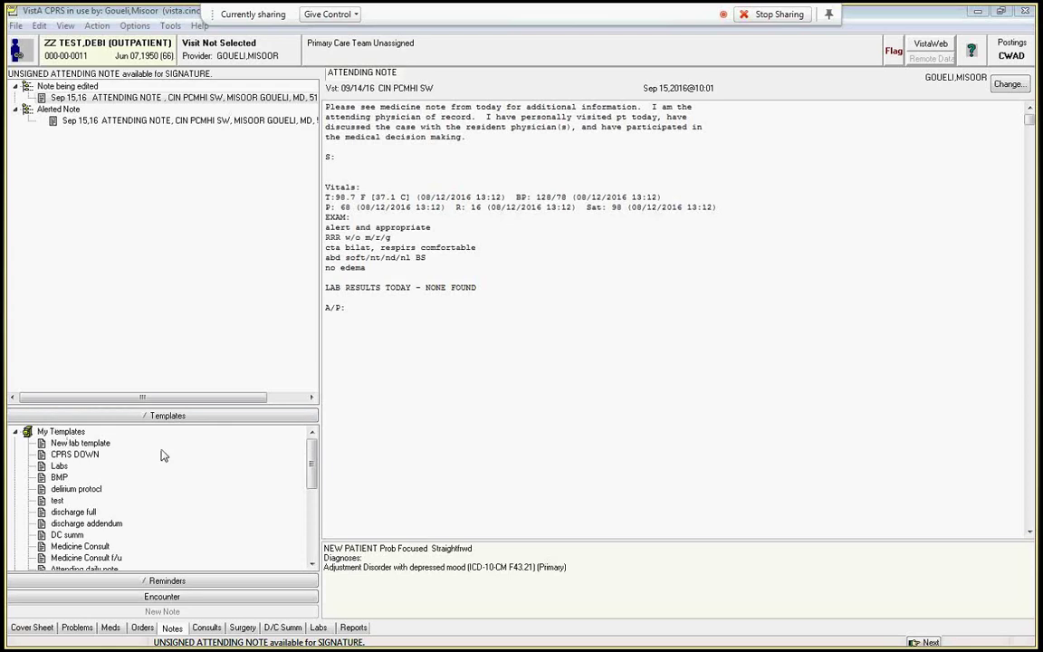
- Place the insertion point in the attending note below the A/P heading
{"action": "left_click", "coordinate": [389, 318]}
{"action": "right_click", "coordinate": [391, 409]}
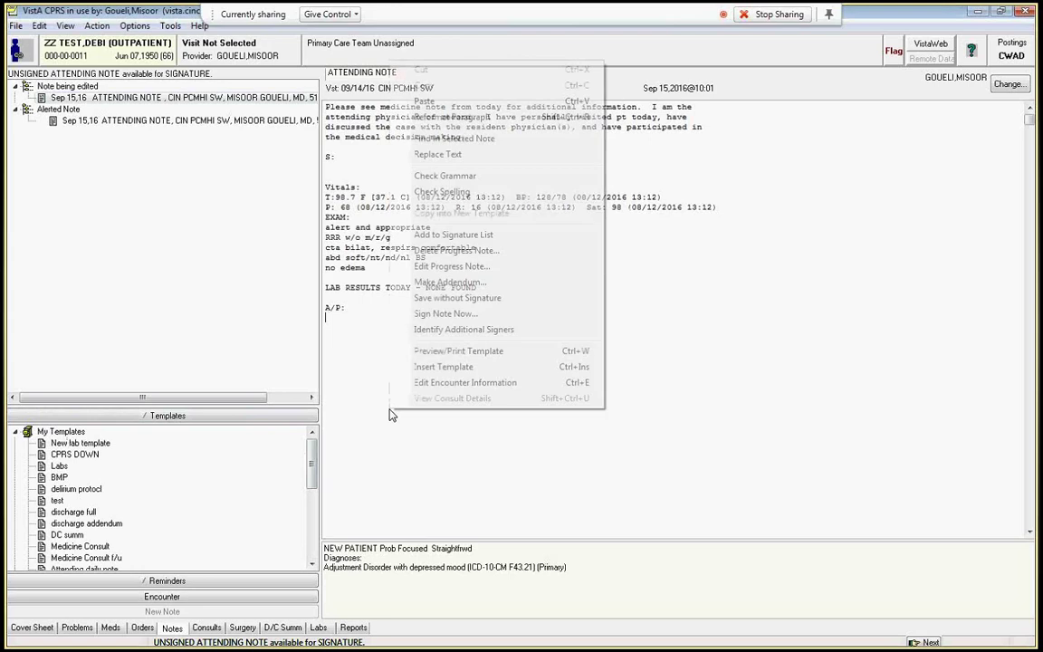
{"action": "left_click", "coordinate": [366, 372]}
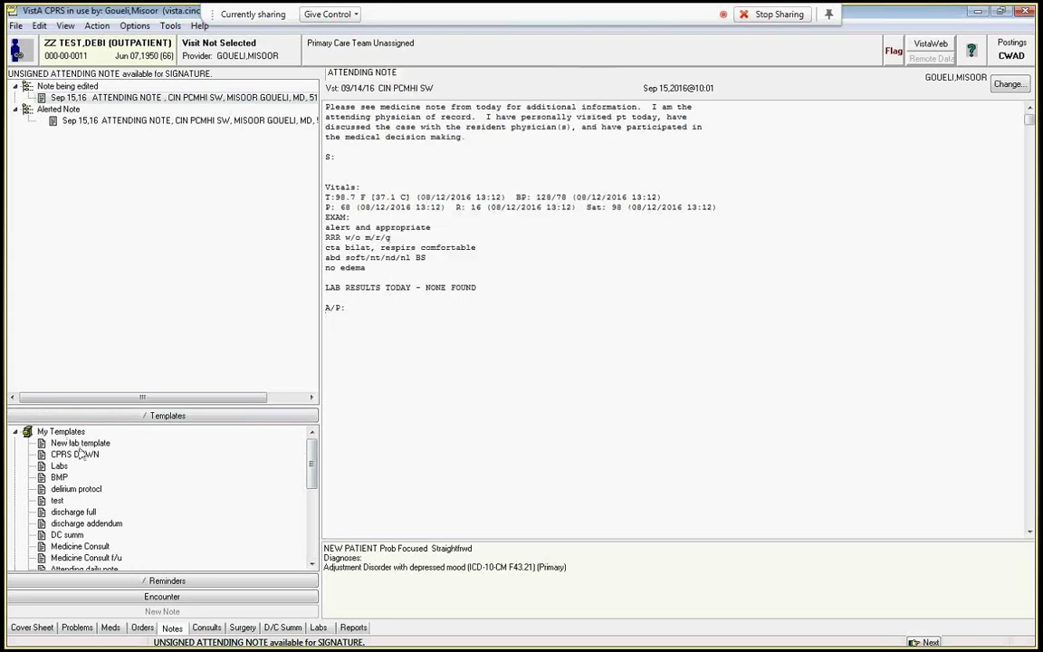
- Insert New lab template into the note, review the CBC and renal results, and collapse Shared Templates
{"action": "left_click_drag", "start_coordinate": [80, 444], "coordinate": [462, 480]}
{"action": "scroll", "coordinate": [467, 407], "scroll_direction": "up", "scroll_amount": 4}
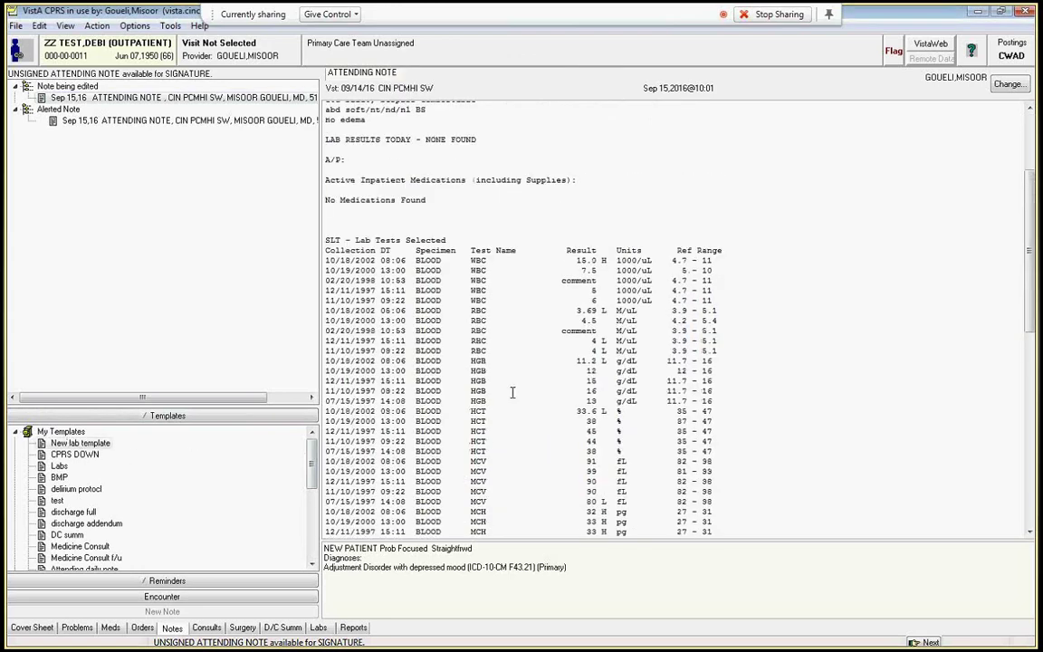
{"action": "left_click_drag", "start_coordinate": [426, 248], "coordinate": [274, 215]}
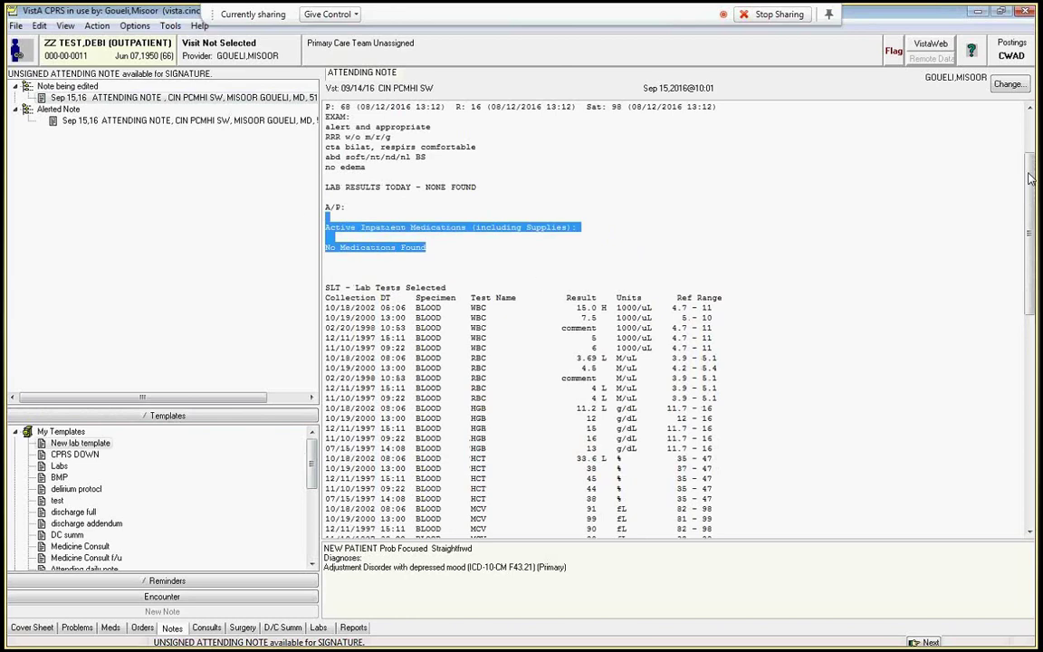
{"action": "scroll", "coordinate": [1029, 178], "scroll_direction": "down", "scroll_amount": 5}
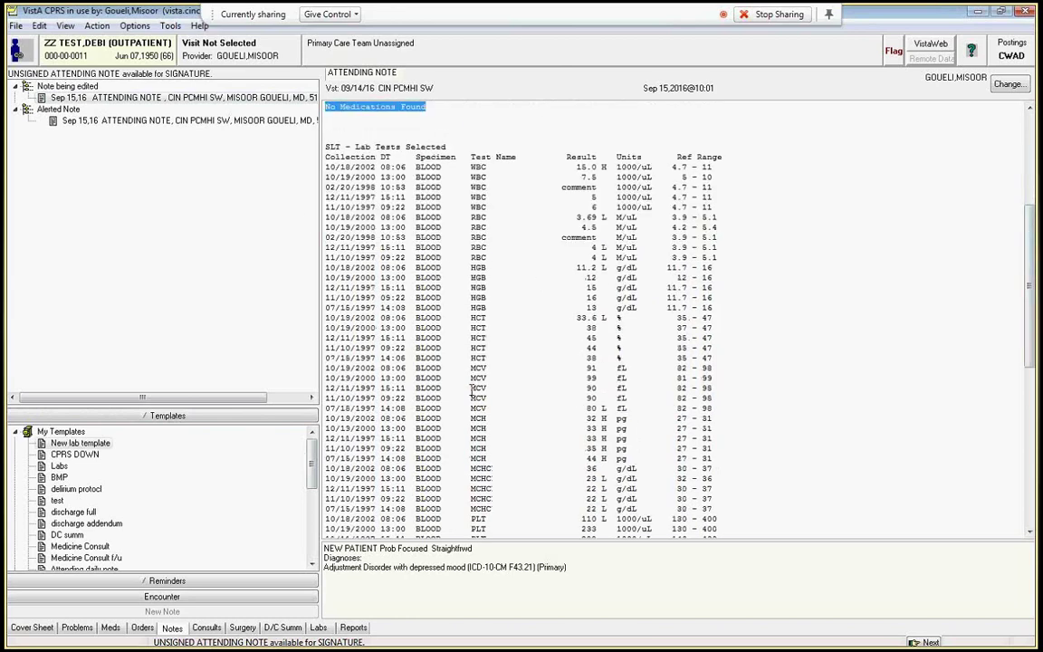
{"action": "scroll", "coordinate": [1027, 331], "scroll_direction": "down", "scroll_amount": 6}
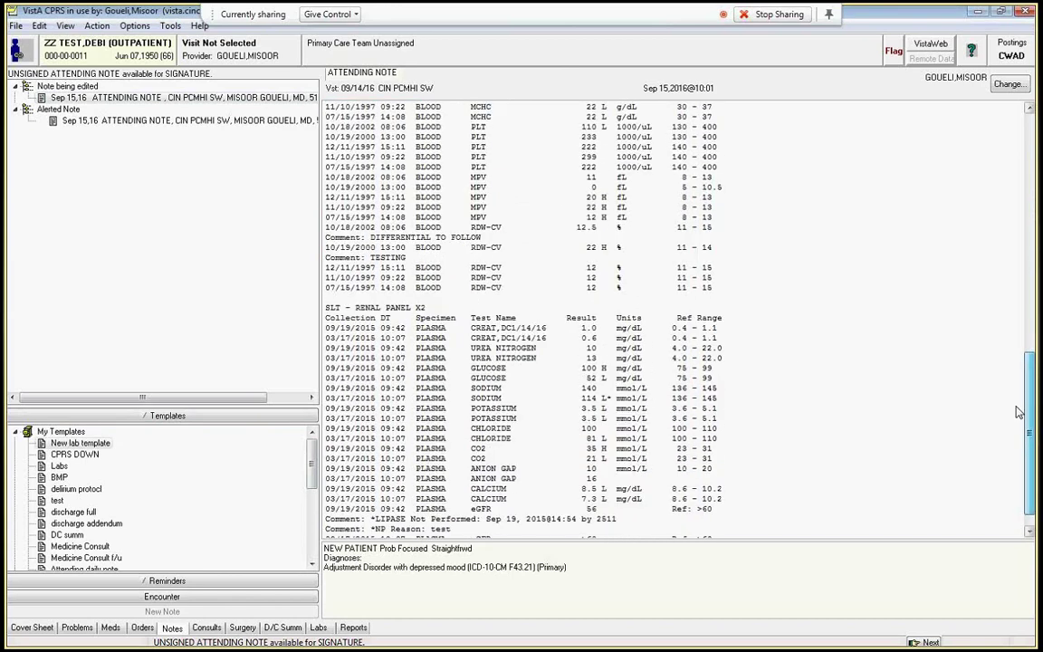
{"action": "scroll", "coordinate": [1019, 412], "scroll_direction": "down", "scroll_amount": 1}
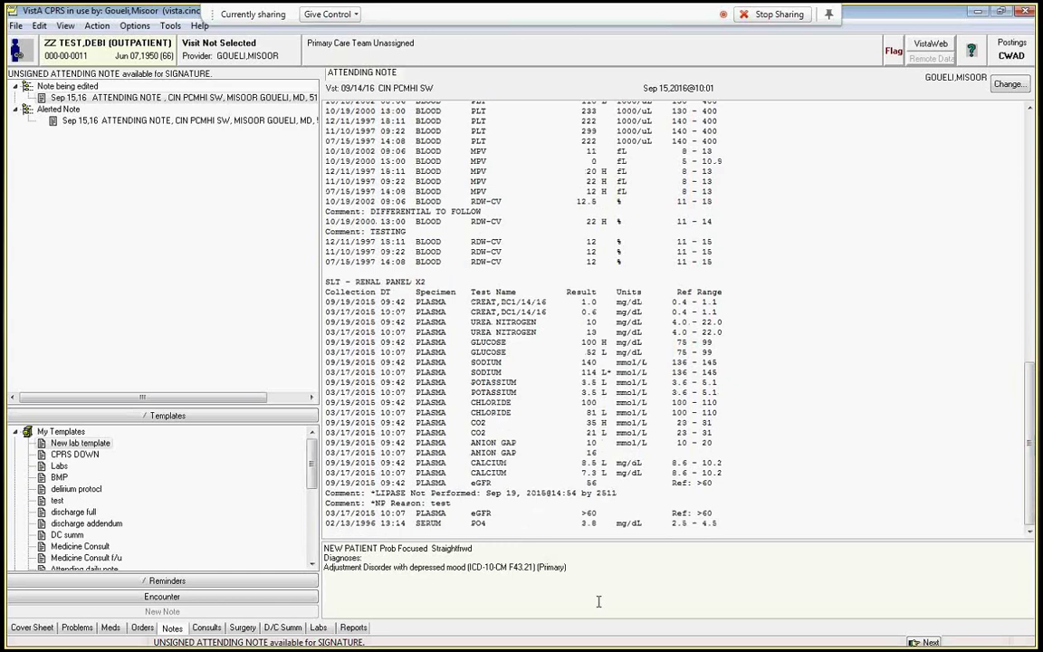
{"action": "left_click_drag", "start_coordinate": [311, 479], "coordinate": [316, 552]}
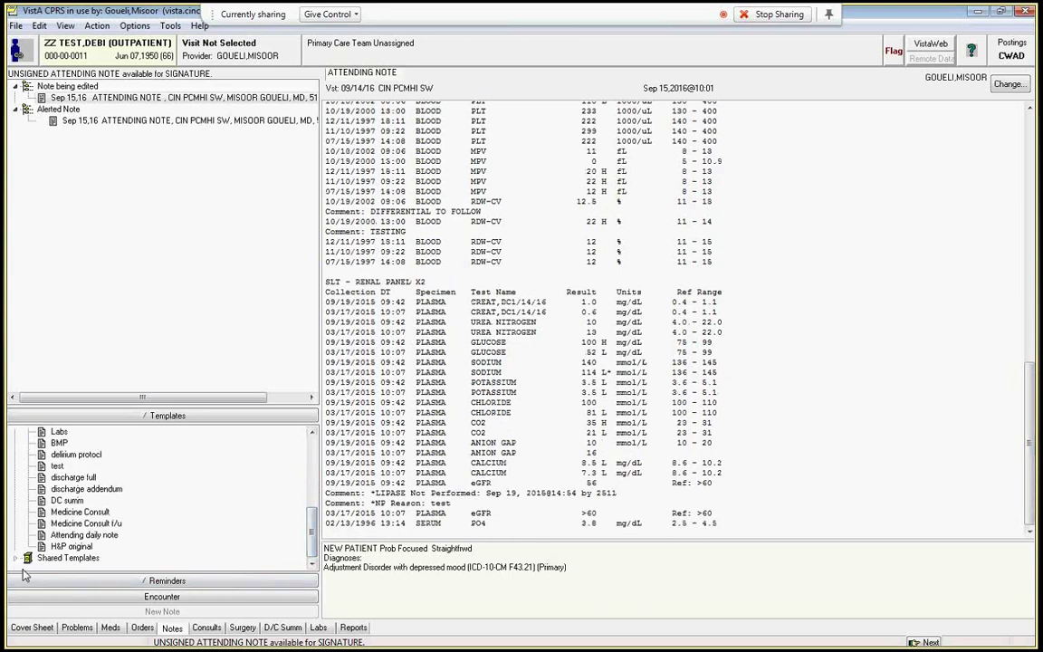
{"action": "left_click", "coordinate": [54, 558]}
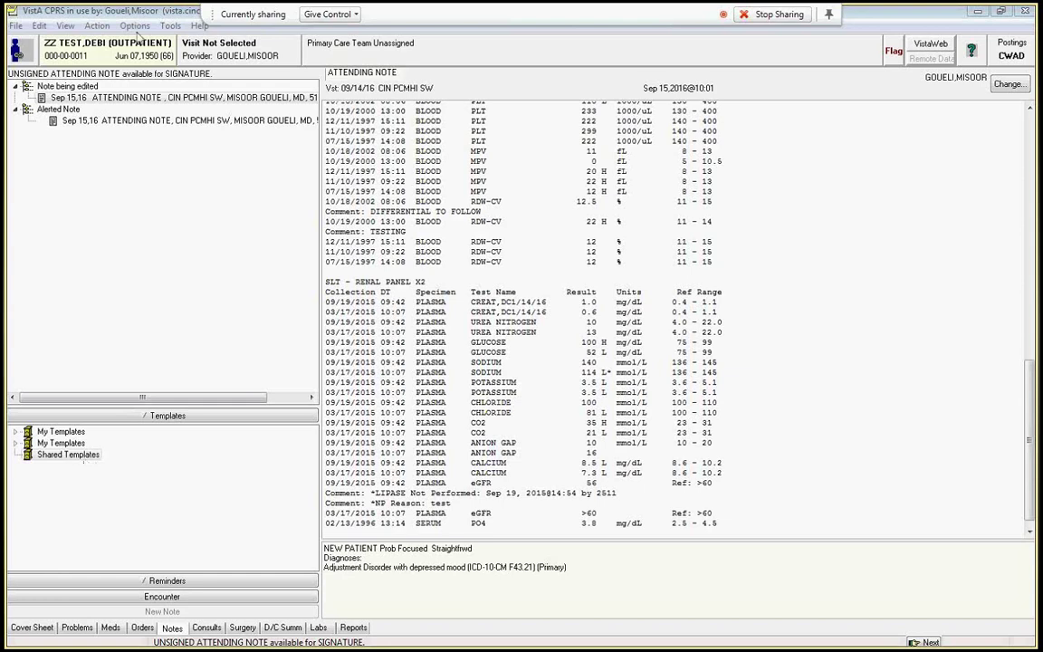
- Open the Template Editor with Shared Templates and Patient Data Objects expanded
{"action": "left_click", "coordinate": [171, 26]}
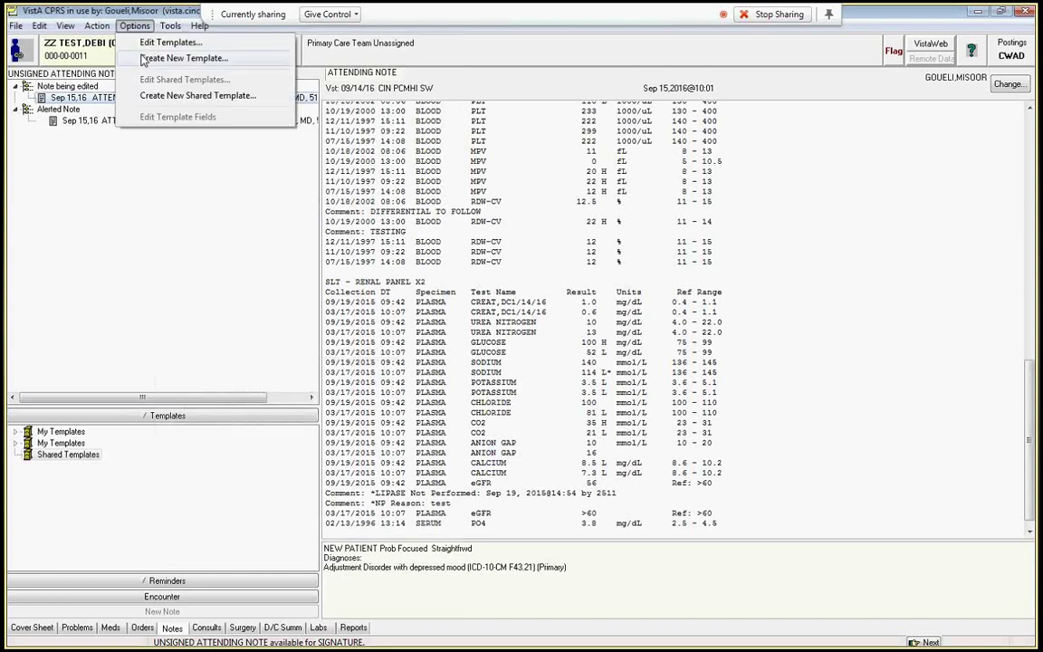
{"action": "left_click", "coordinate": [168, 52]}
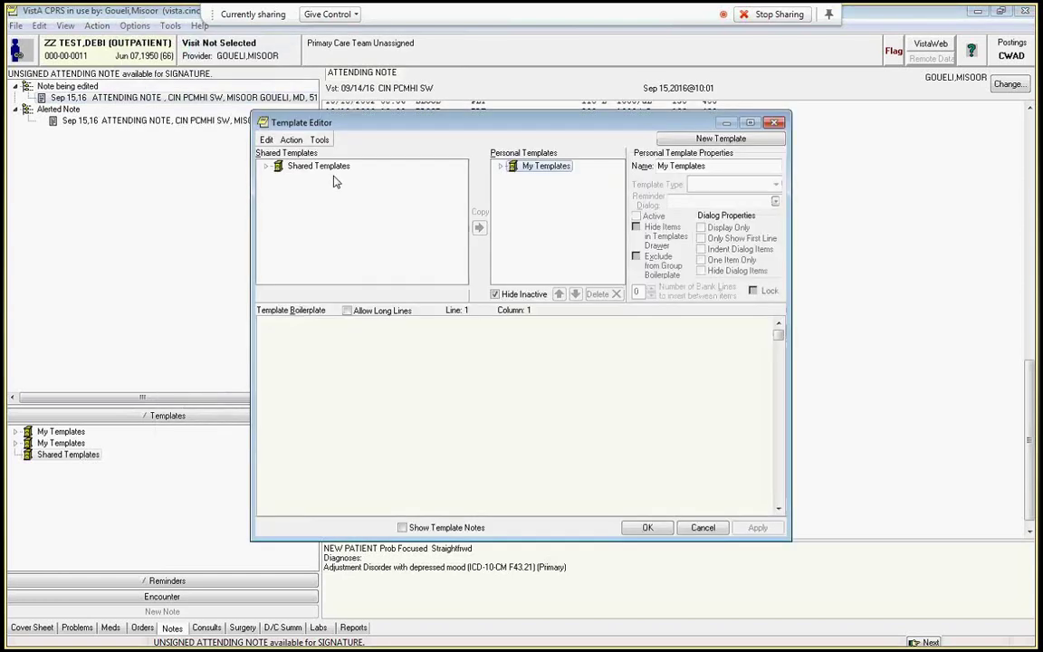
{"action": "left_click", "coordinate": [307, 170]}
{"action": "left_click", "coordinate": [267, 170]}
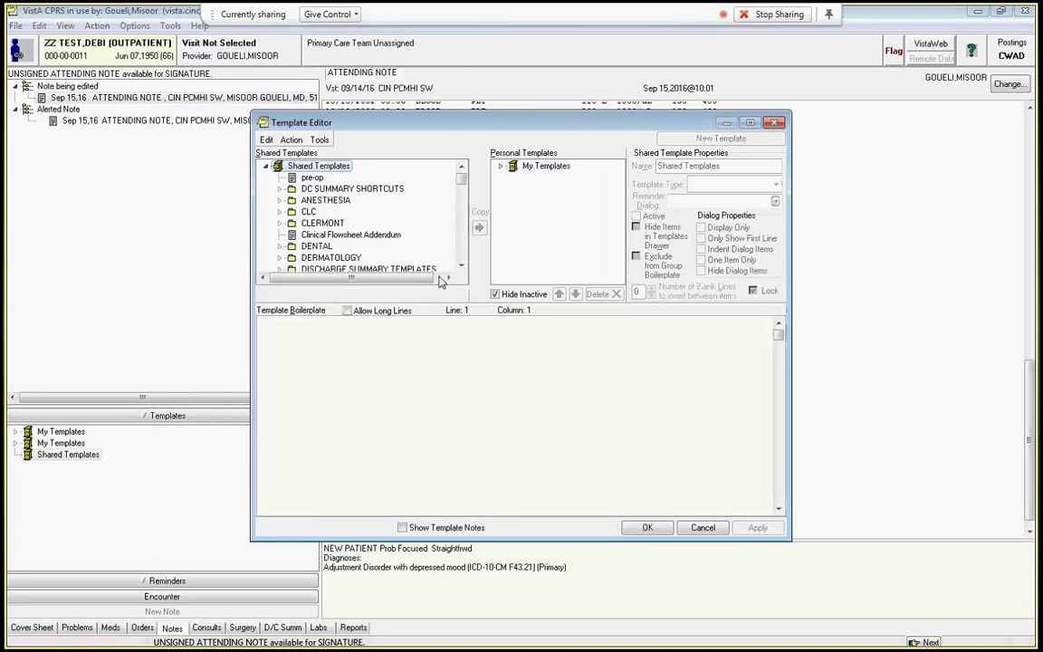
{"action": "left_click", "coordinate": [460, 229]}
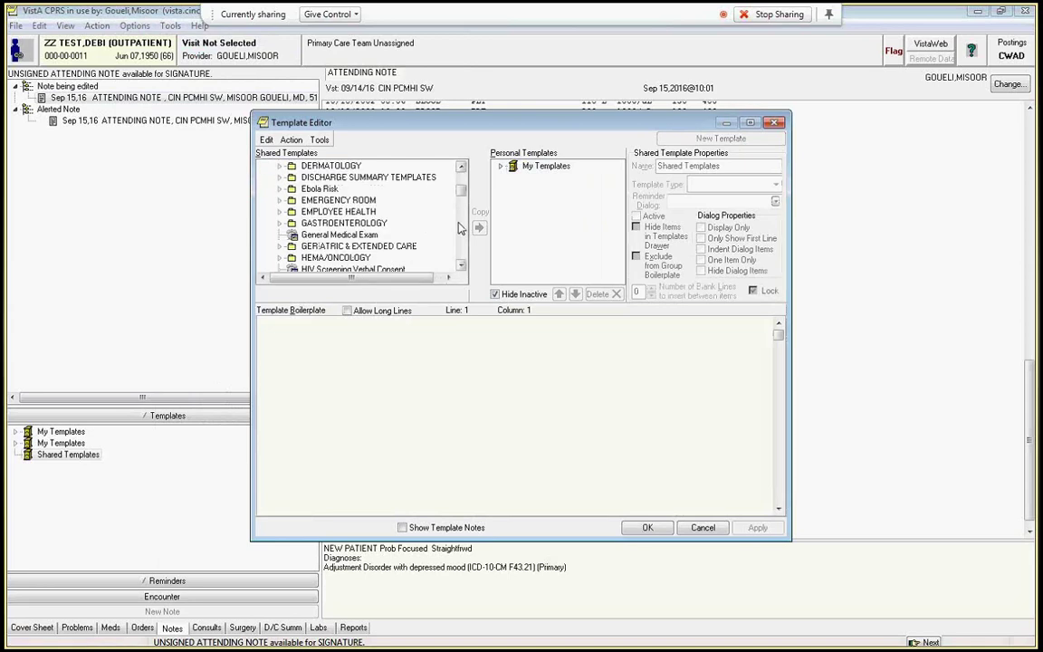
{"action": "left_click_drag", "start_coordinate": [460, 196], "coordinate": [460, 227]}
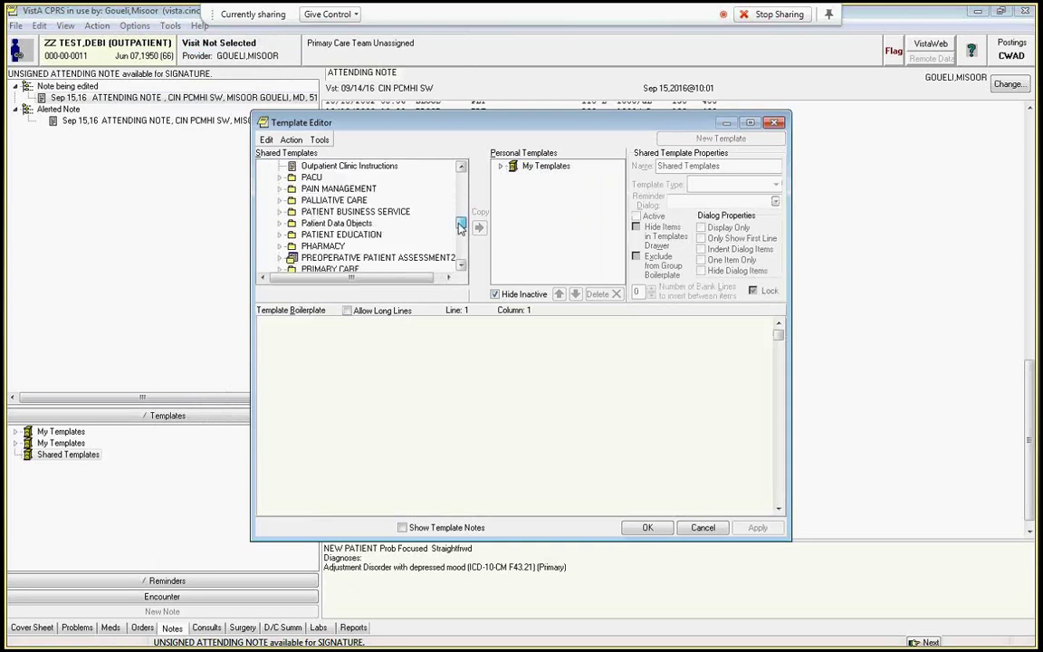
{"action": "double_click", "coordinate": [321, 223]}
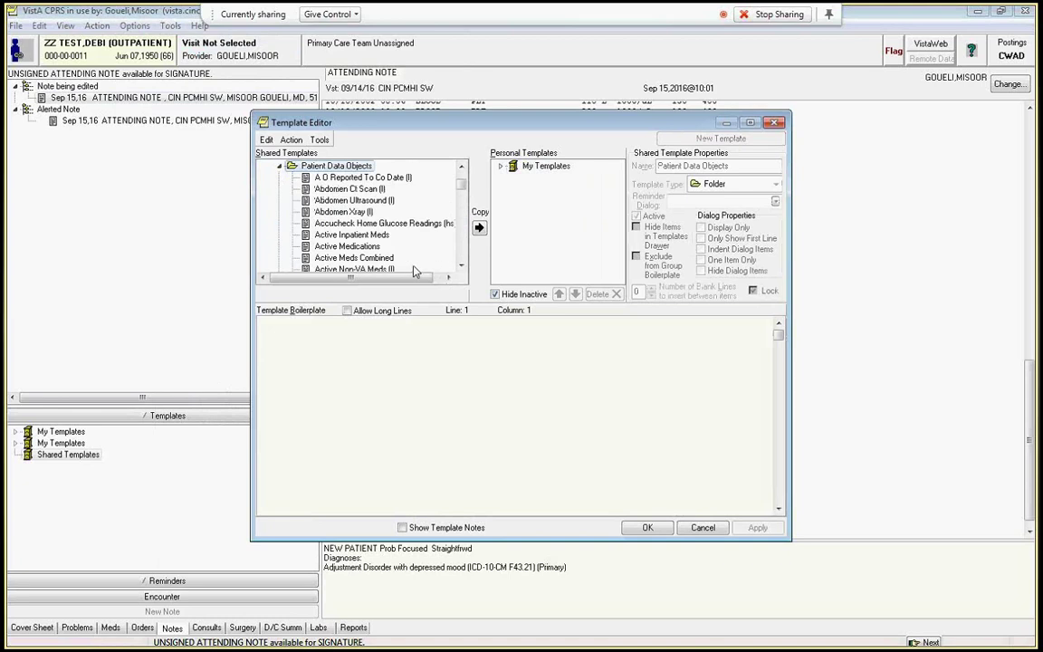
- View and select the Attending Physician object's boilerplate, then close the editor without saving
{"action": "scroll", "coordinate": [362, 246], "scroll_direction": "down", "scroll_amount": 2}
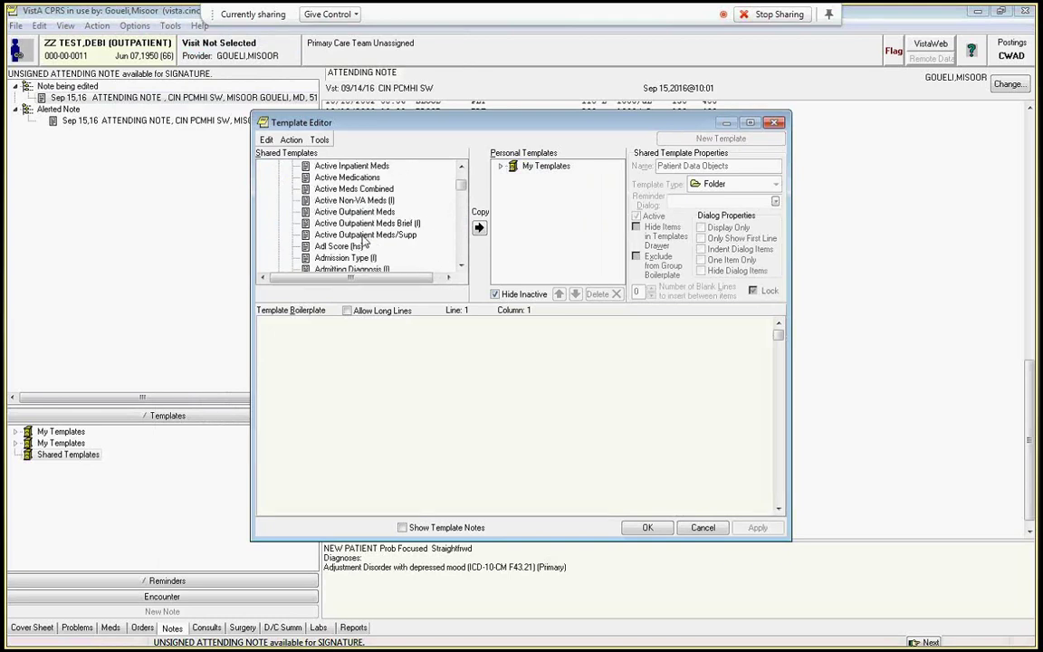
{"action": "scroll", "coordinate": [374, 259], "scroll_direction": "down", "scroll_amount": 3}
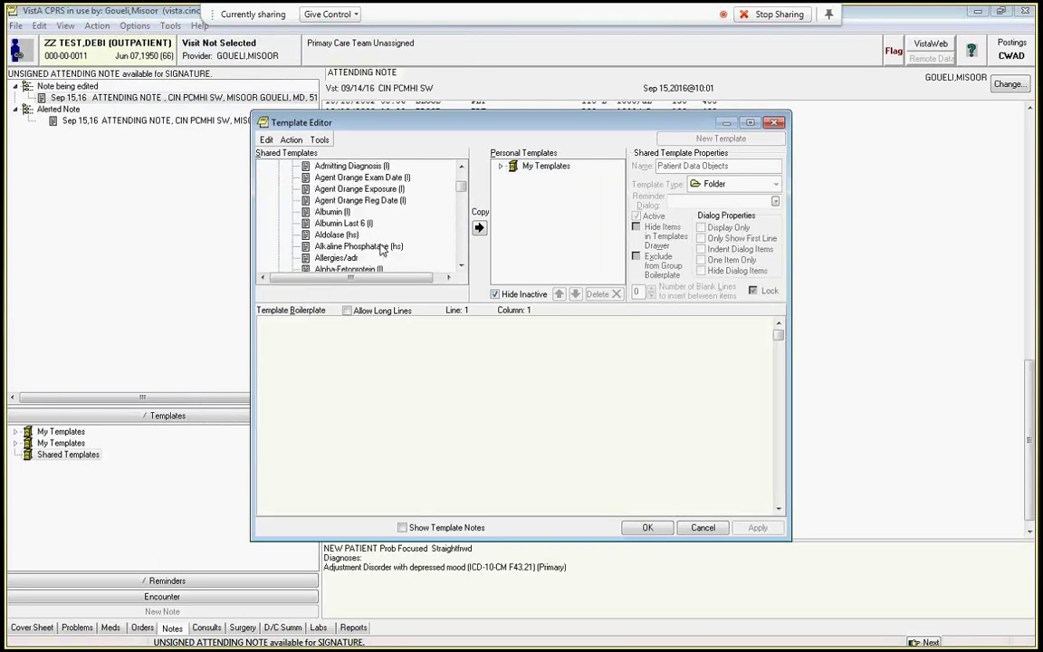
{"action": "scroll", "coordinate": [380, 249], "scroll_direction": "down", "scroll_amount": 3}
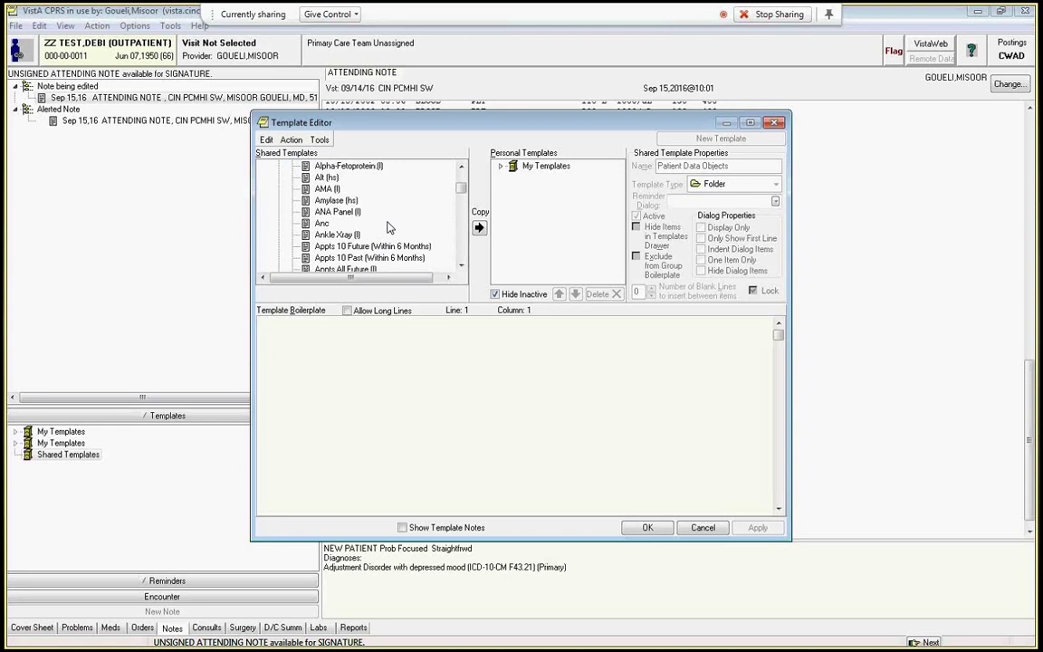
{"action": "scroll", "coordinate": [387, 227], "scroll_direction": "down", "scroll_amount": 2}
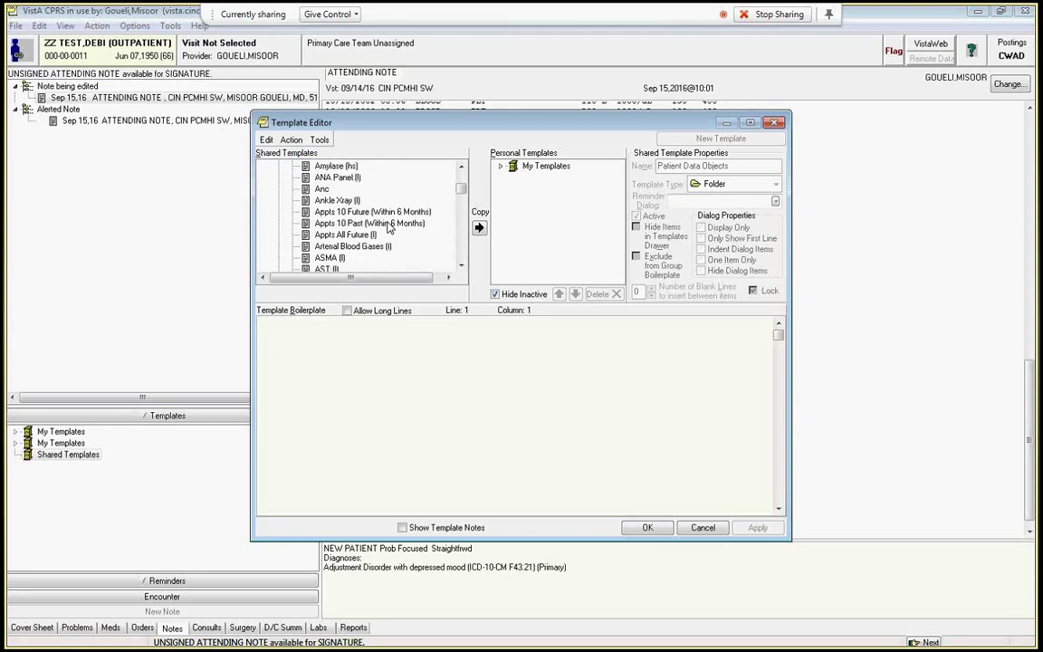
{"action": "scroll", "coordinate": [387, 227], "scroll_direction": "down", "scroll_amount": 1}
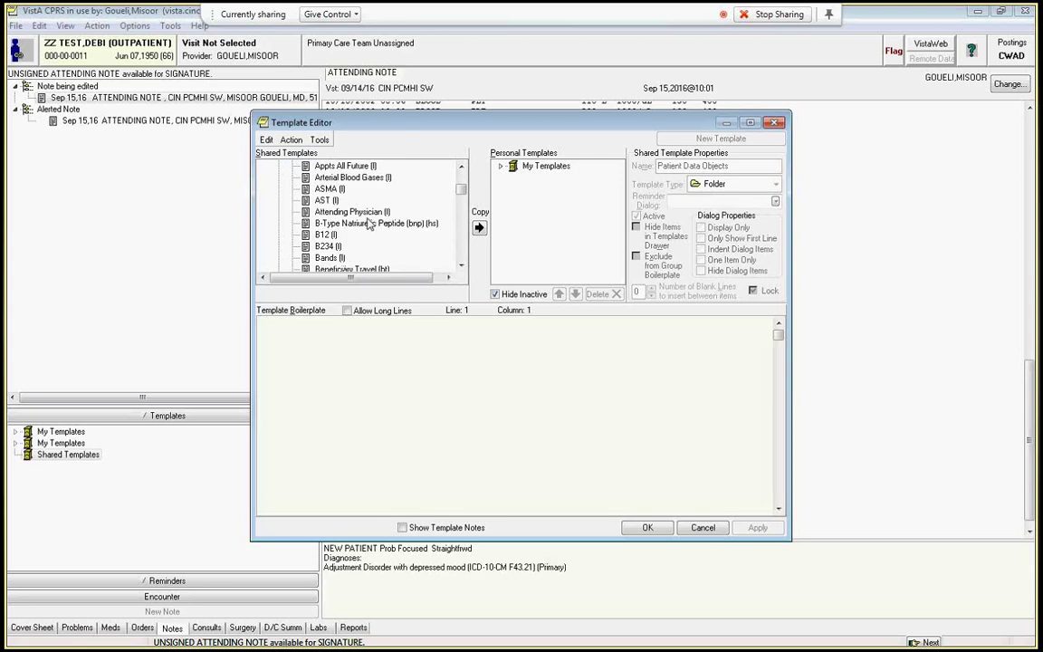
{"action": "left_click", "coordinate": [353, 212]}
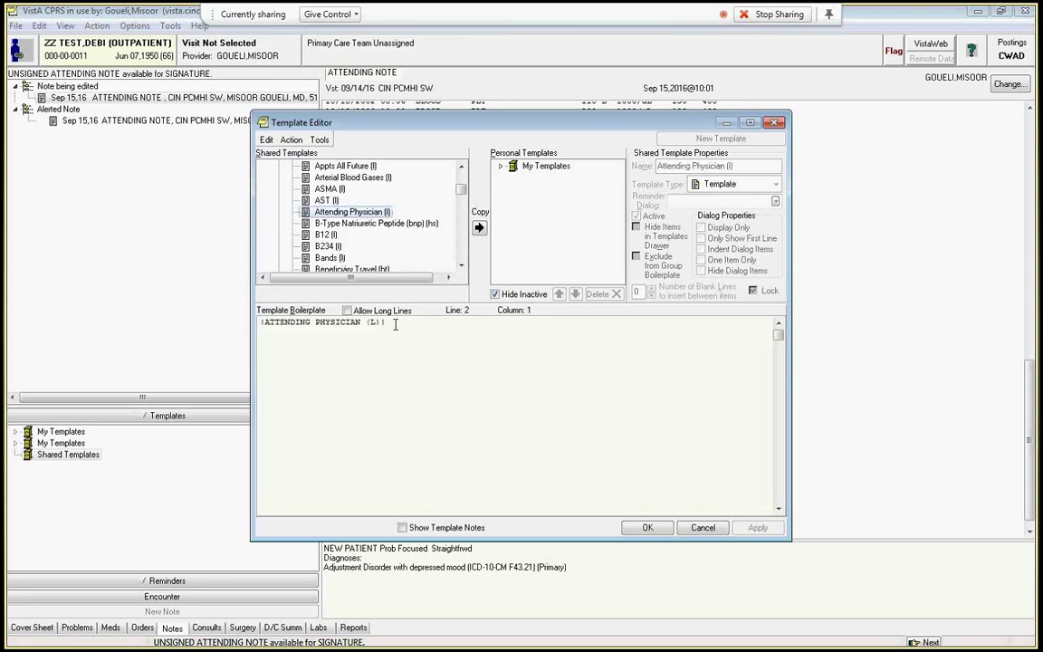
{"action": "left_click_drag", "start_coordinate": [391, 324], "coordinate": [234, 318]}
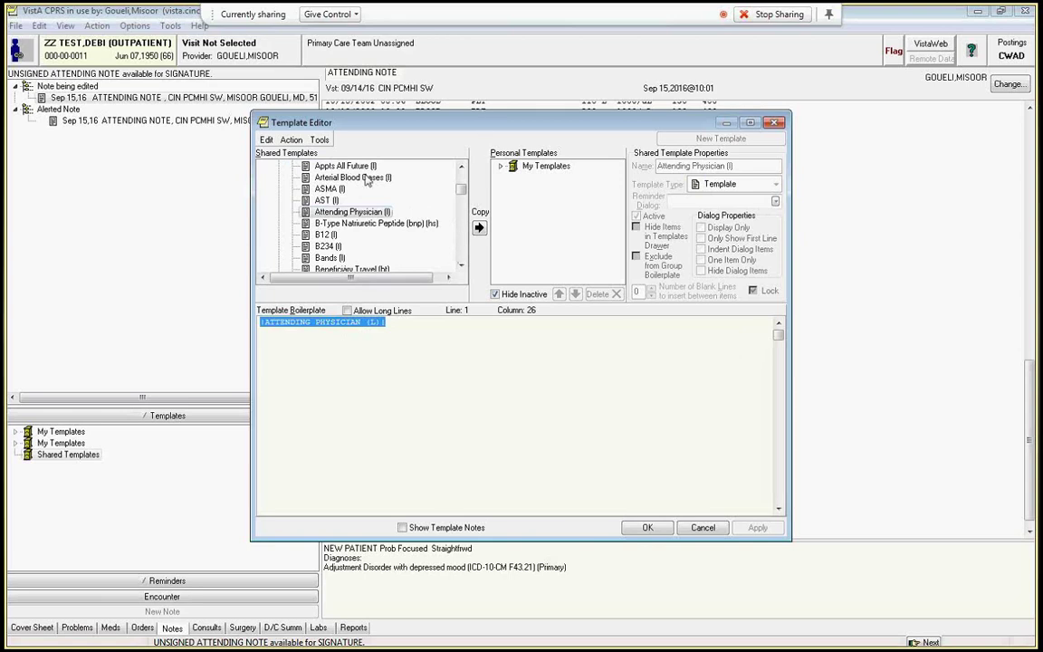
{"action": "left_click", "coordinate": [690, 529]}
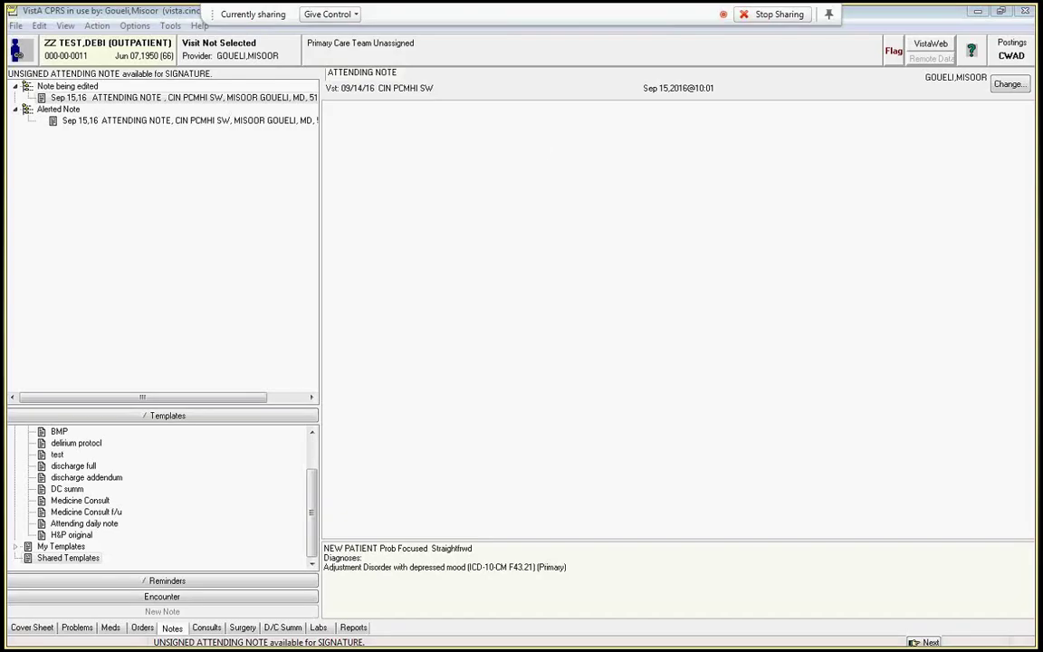
- Open and dismiss the Tools menu, then scroll the Templates drawer back to My Templates
{"action": "left_click", "coordinate": [170, 25]}
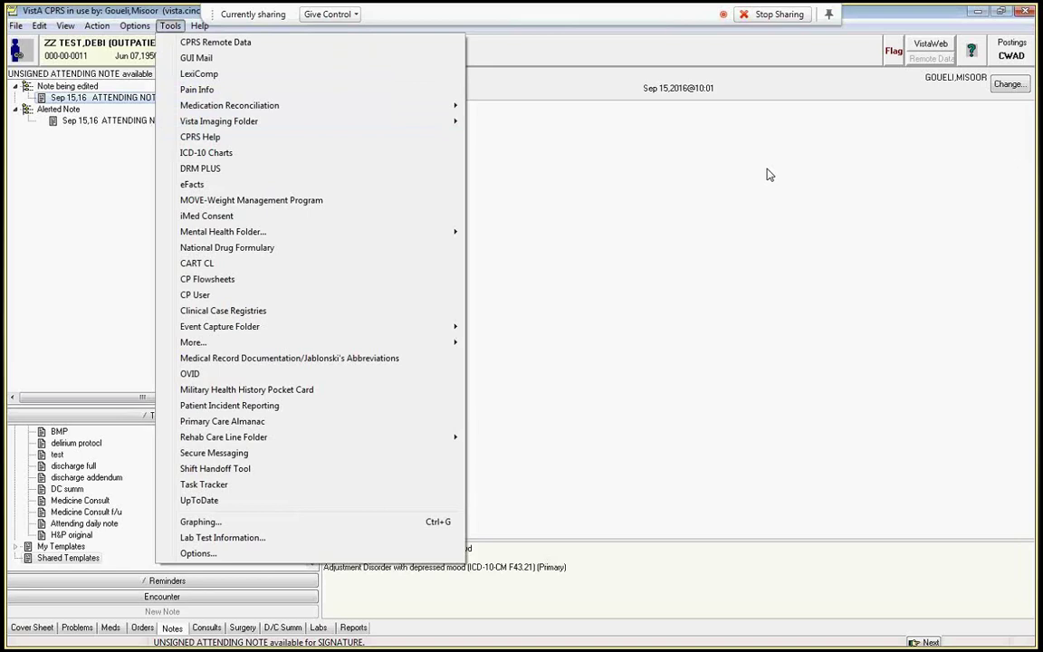
{"action": "left_click", "coordinate": [878, 290]}
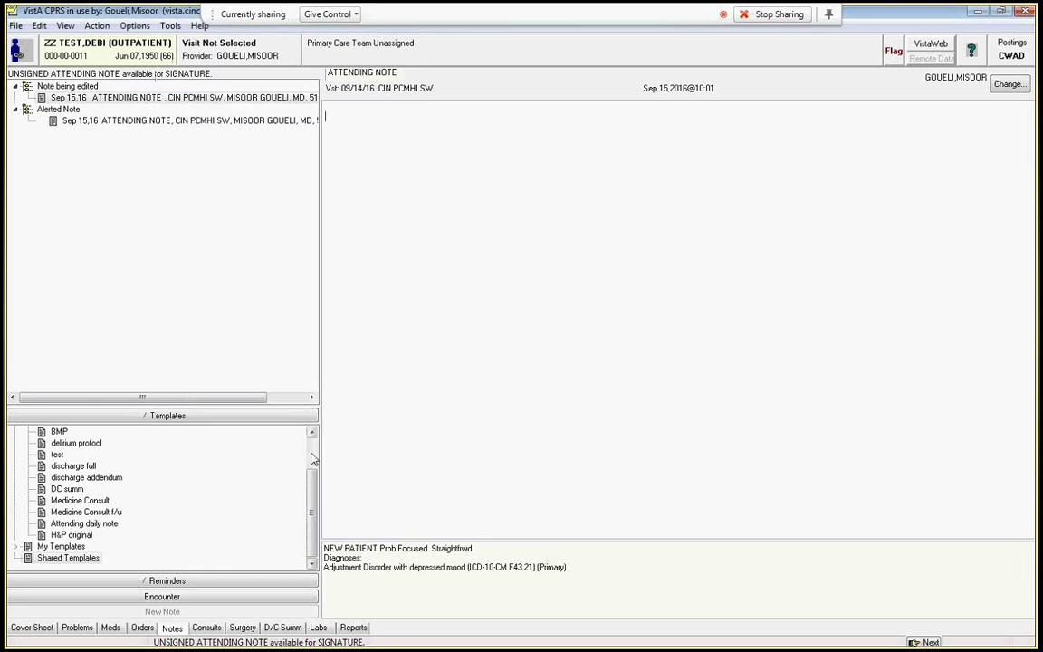
{"action": "scroll", "coordinate": [281, 507], "scroll_direction": "up", "scroll_amount": 3}
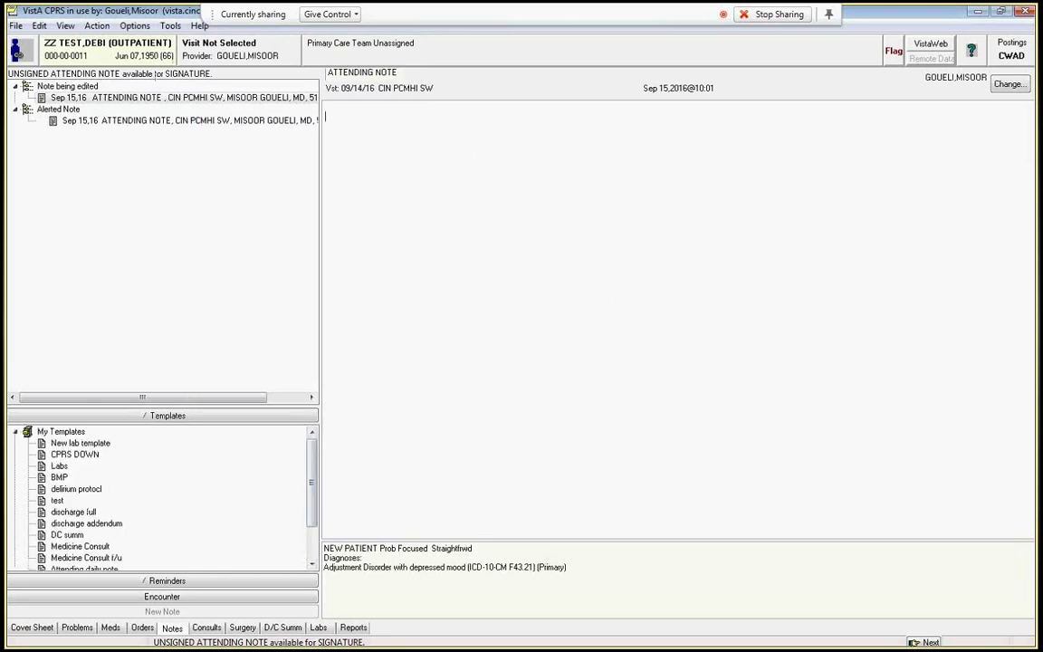